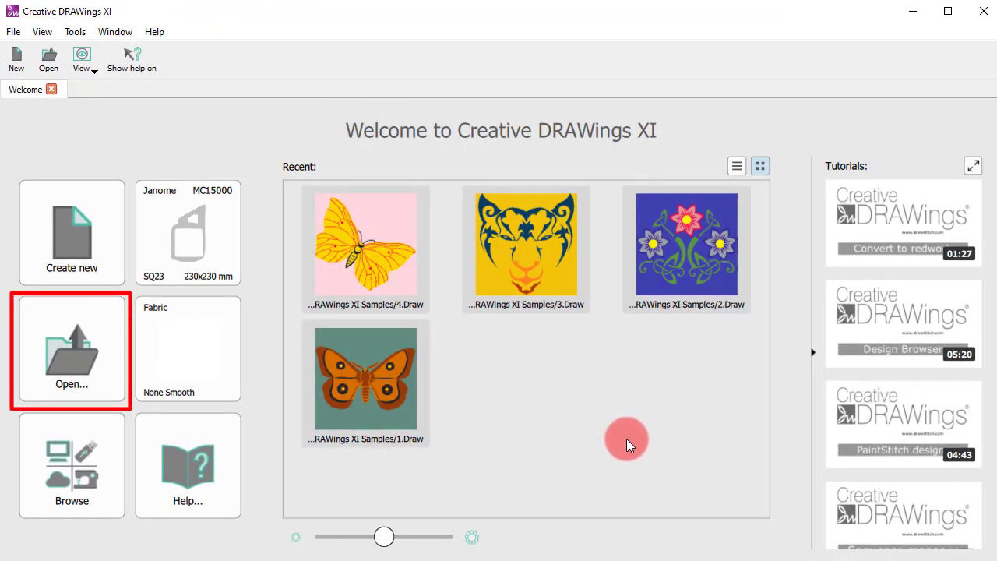
# - Select the Trace.jpg flower-in-pot picture in the designs folder of the Open dialog
pyautogui.click(81, 332)
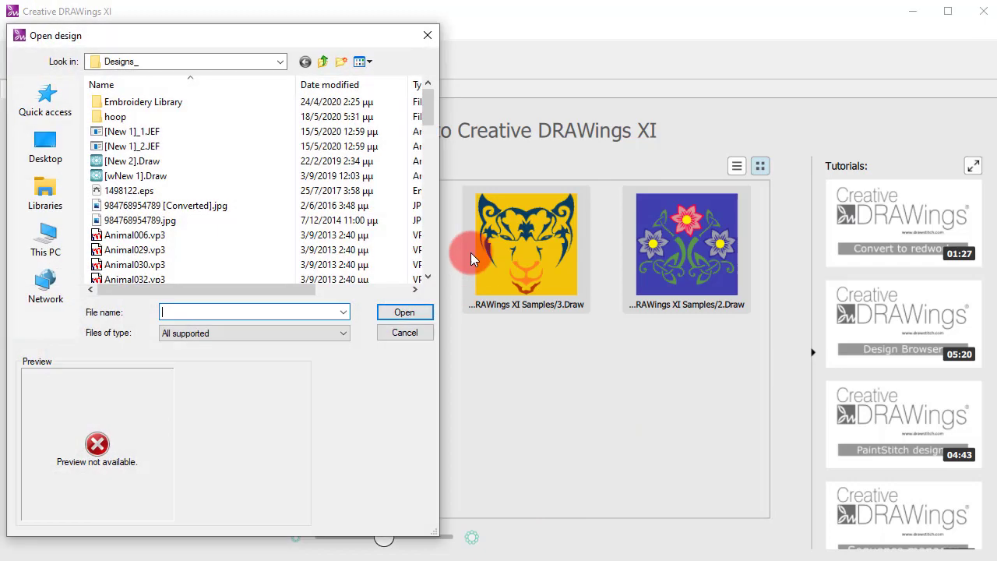
pyautogui.click(161, 233)
pyautogui.scroll(-10, 160, 233)
pyautogui.click(156, 251)
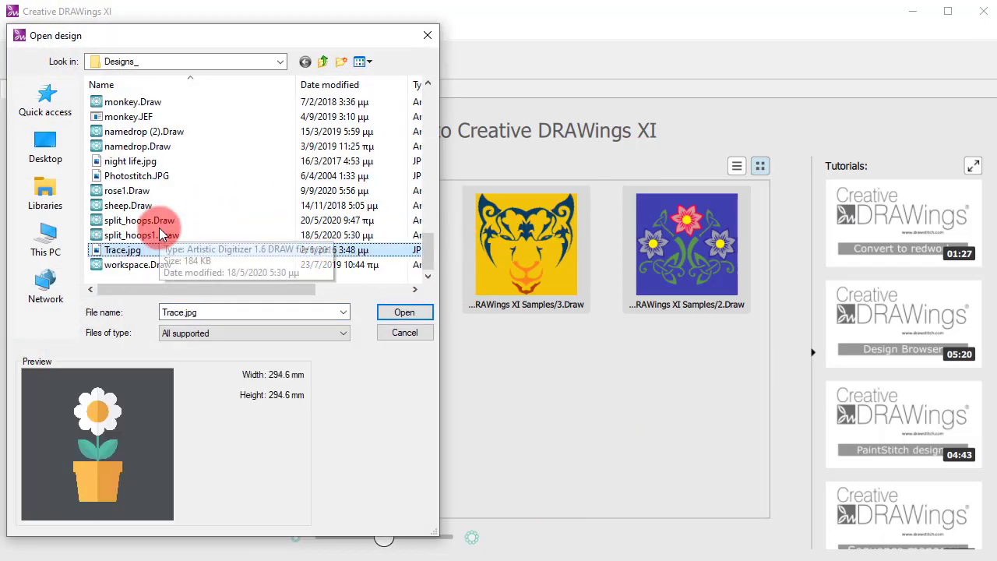
# - Open Trace.jpg for auto-digitizing into traced outlines and crop it to the flower and pot
pyautogui.click(419, 312)
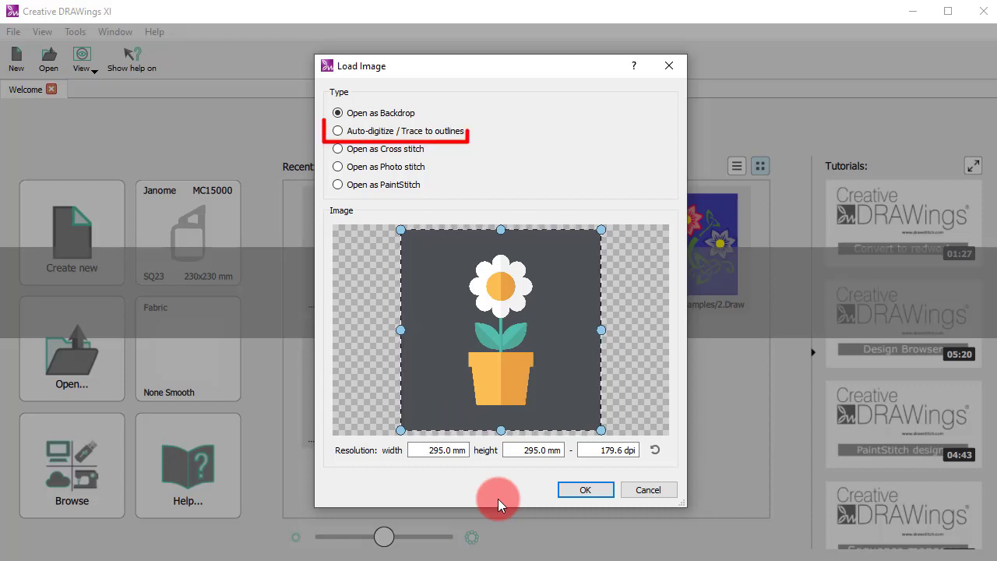
pyautogui.click(433, 138)
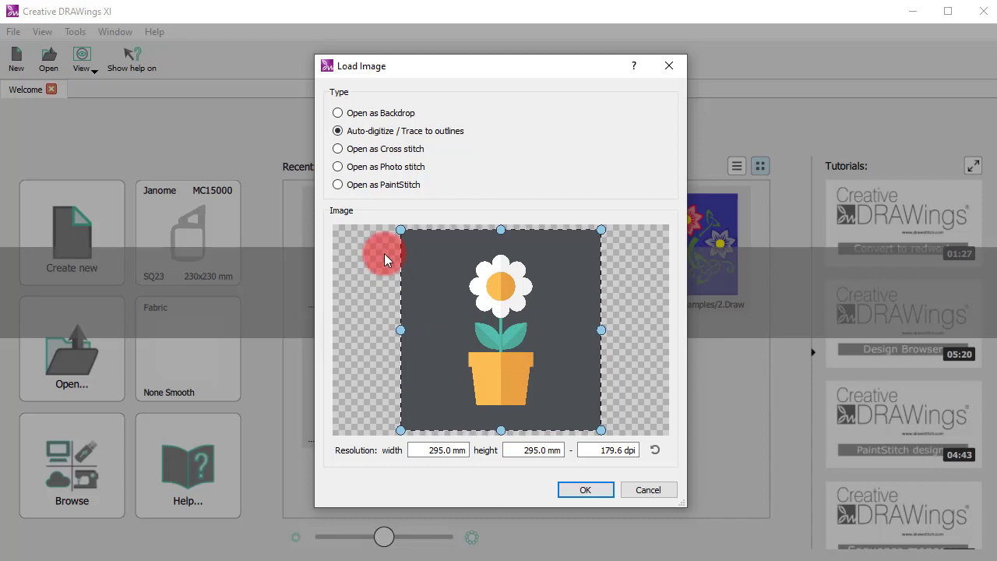
pyautogui.moveTo(389, 248)
pyautogui.mouseDown()
pyautogui.moveTo(547, 330)
pyautogui.moveTo(564, 350)
pyautogui.moveTo(553, 378)
pyautogui.mouseUp()
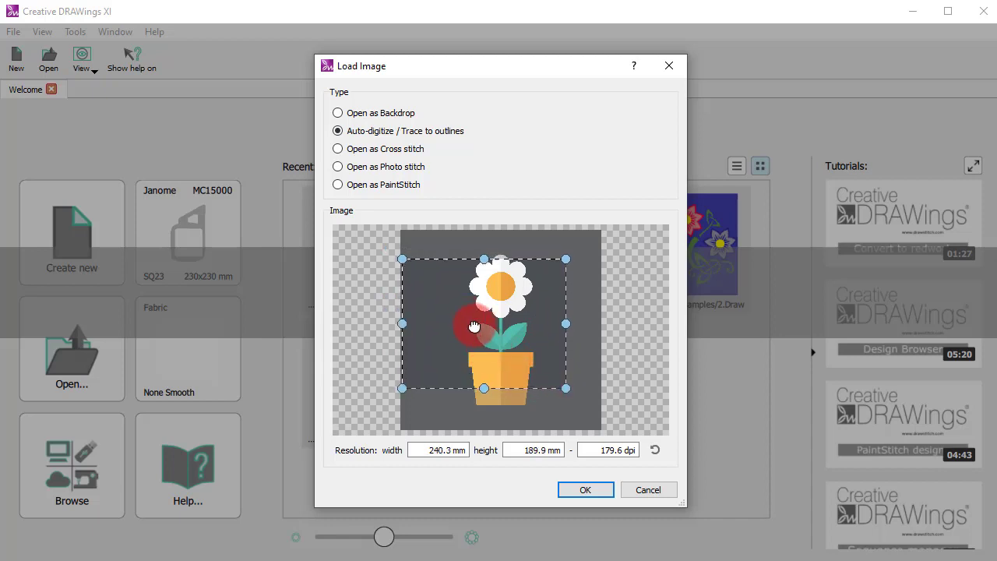
pyautogui.moveTo(489, 348); pyautogui.dragTo(506, 347)
pyautogui.moveTo(406, 311); pyautogui.dragTo(449, 314)
pyautogui.click(467, 450)
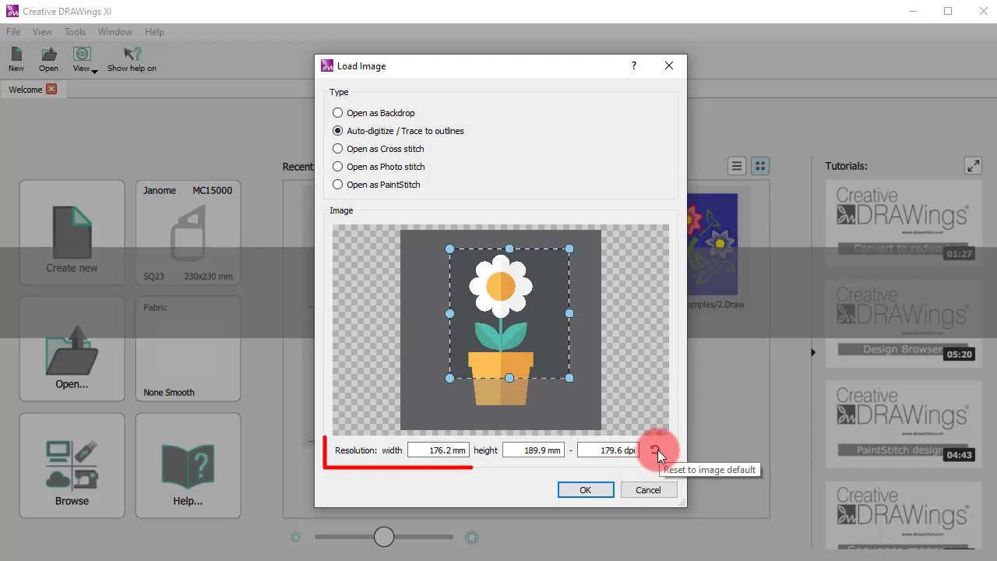
# - Reset the image to its full 294.6 mm default size and bring up the Trace Image settings
pyautogui.click(658, 450)
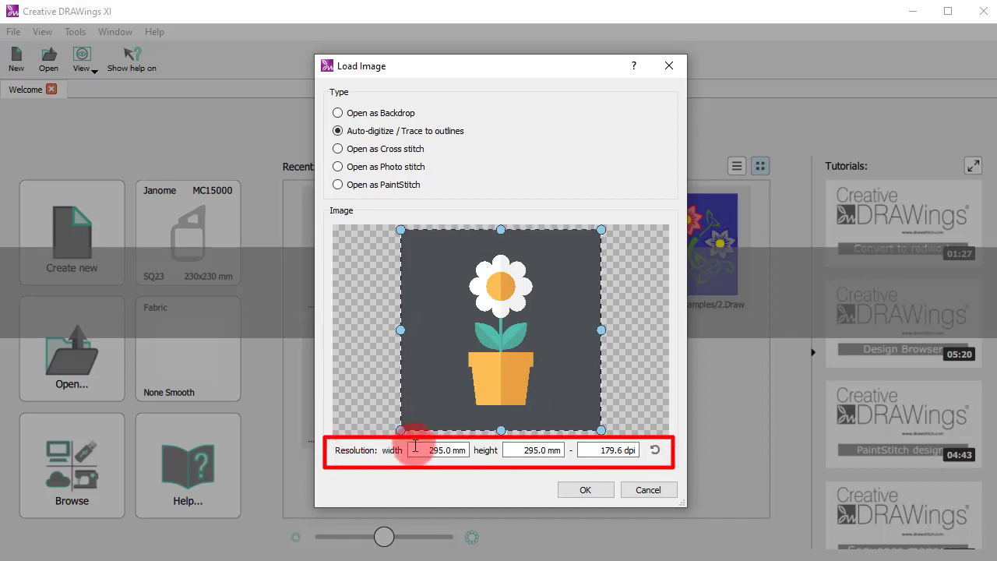
pyautogui.click(529, 449)
pyautogui.moveTo(530, 450); pyautogui.dragTo(576, 464)
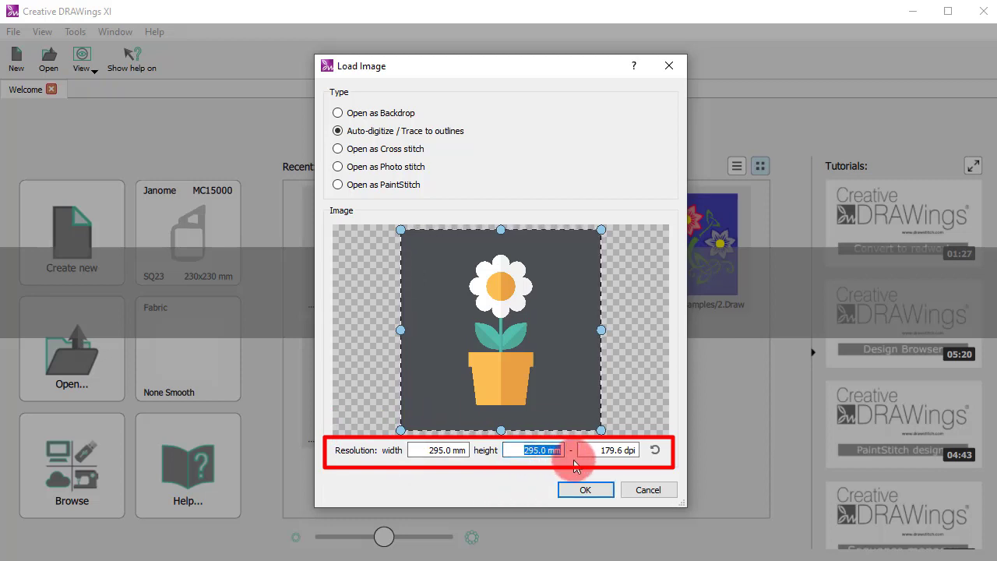
pyautogui.write('40')
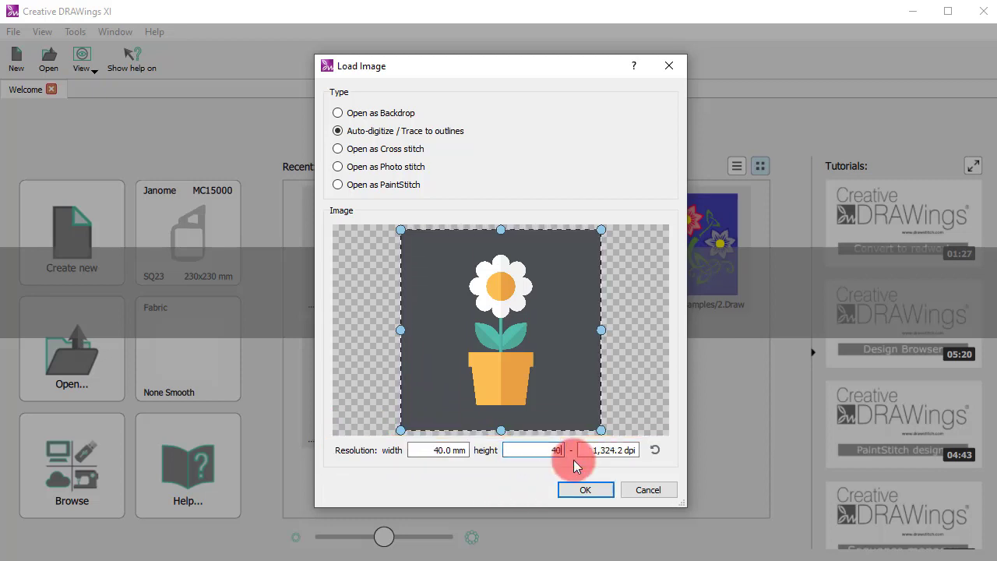
pyautogui.write('0')
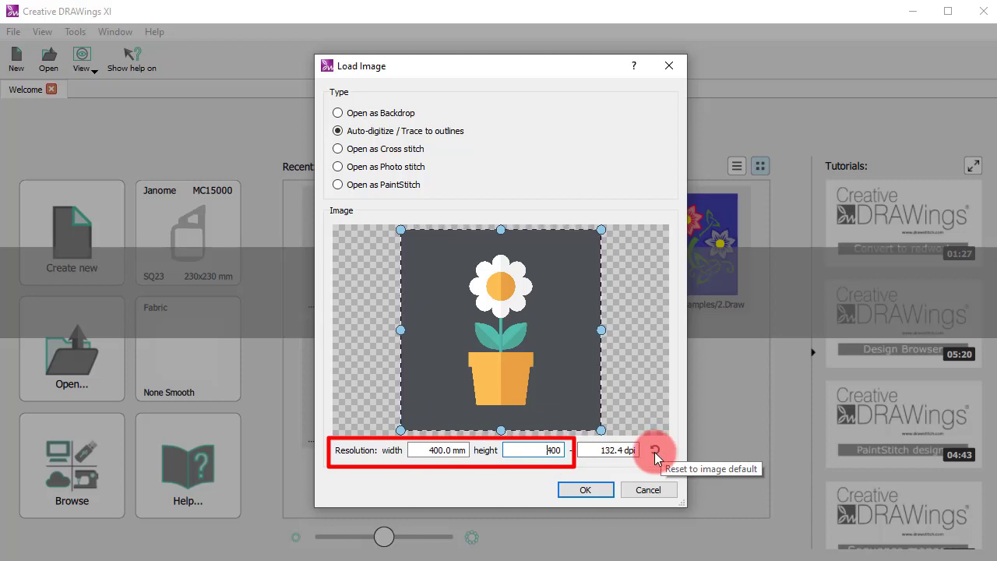
pyautogui.click(656, 456)
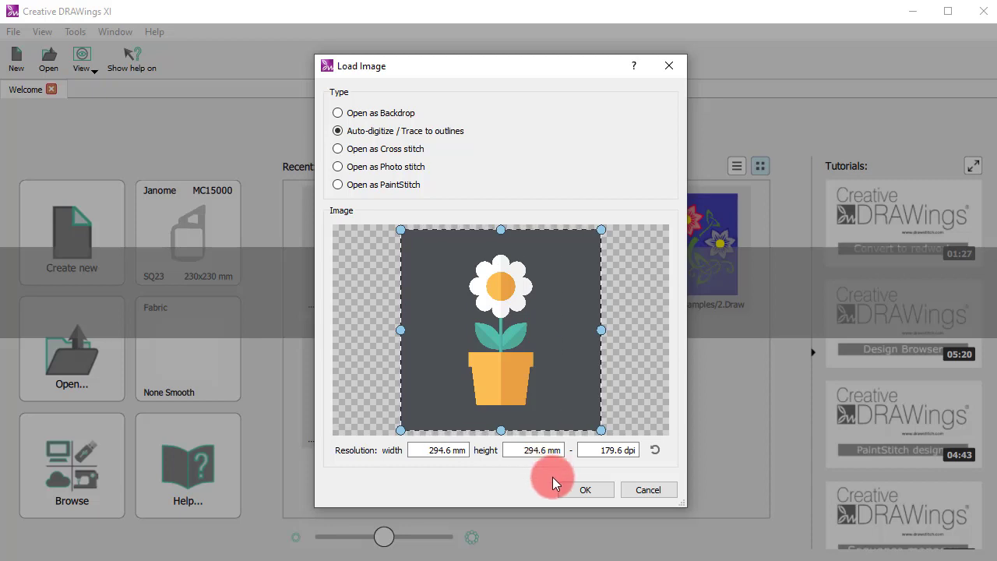
pyautogui.click(577, 489)
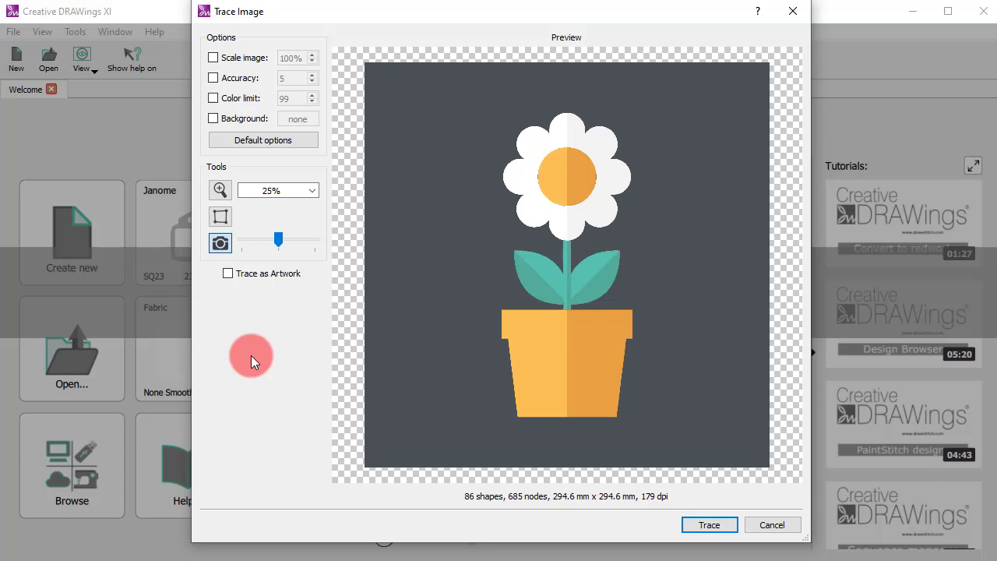
# - Turn on Scale image and set it to 45%, making the image 132.5 mm square
pyautogui.click(212, 58)
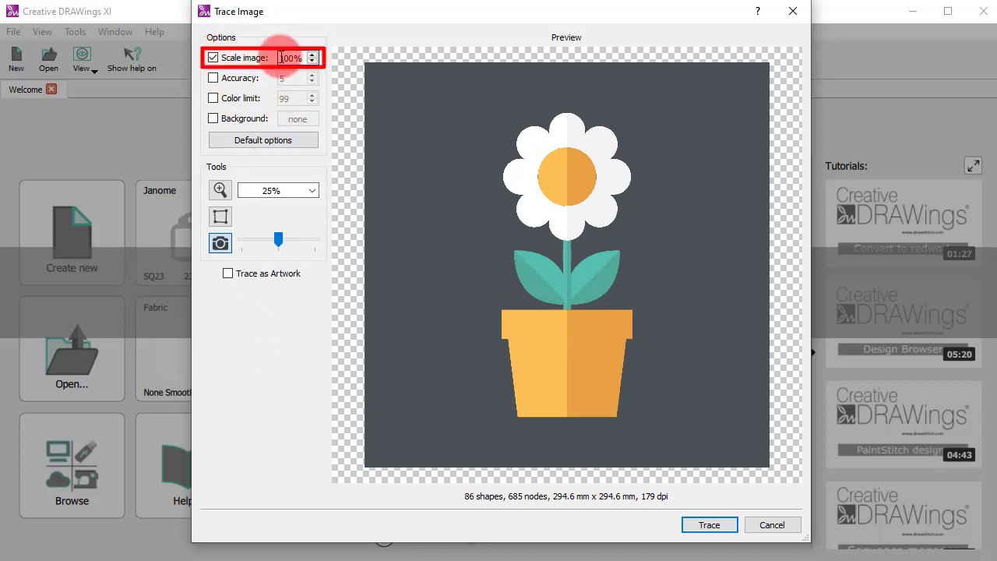
pyautogui.doubleClick(287, 57)
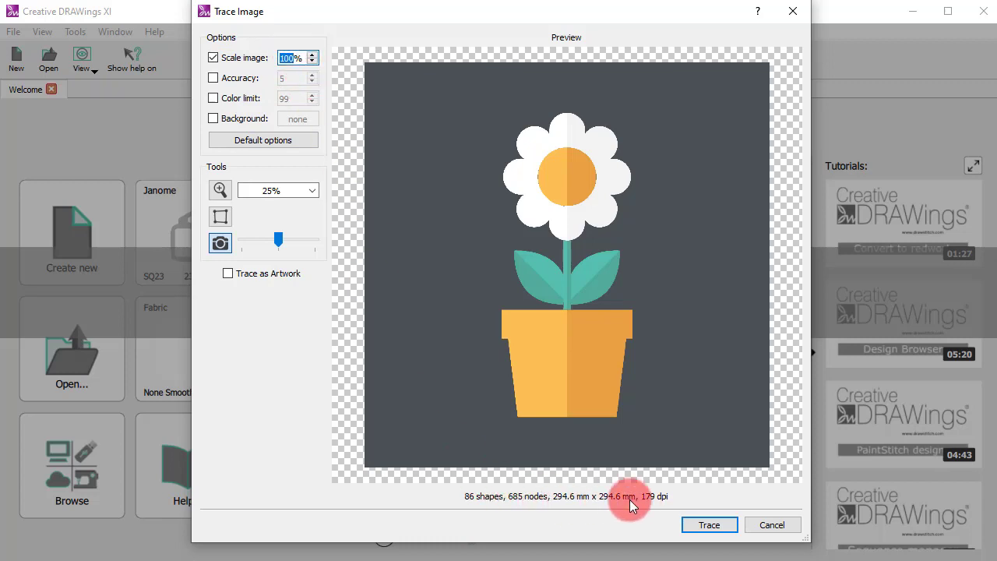
pyautogui.write('45')
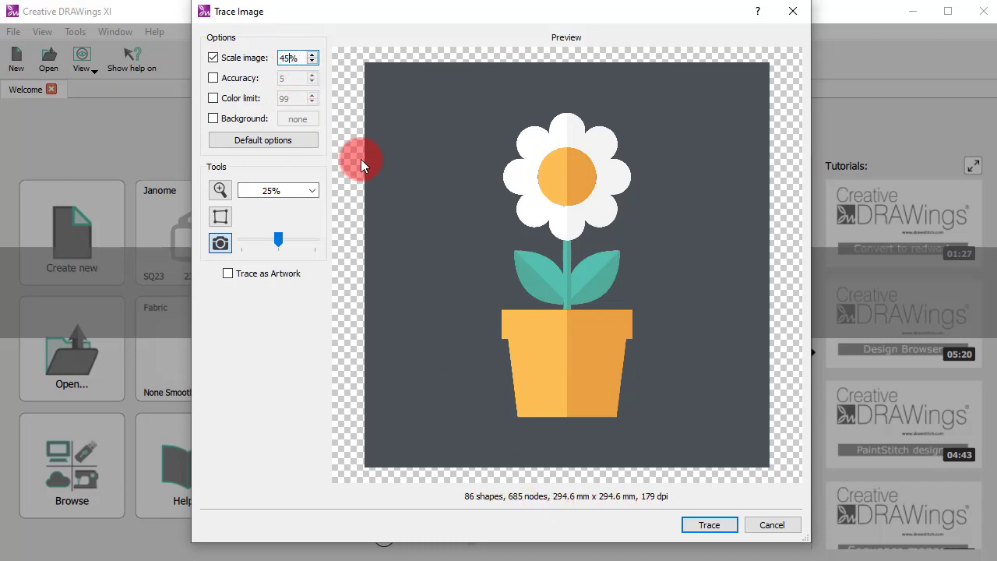
pyautogui.press('Tab')
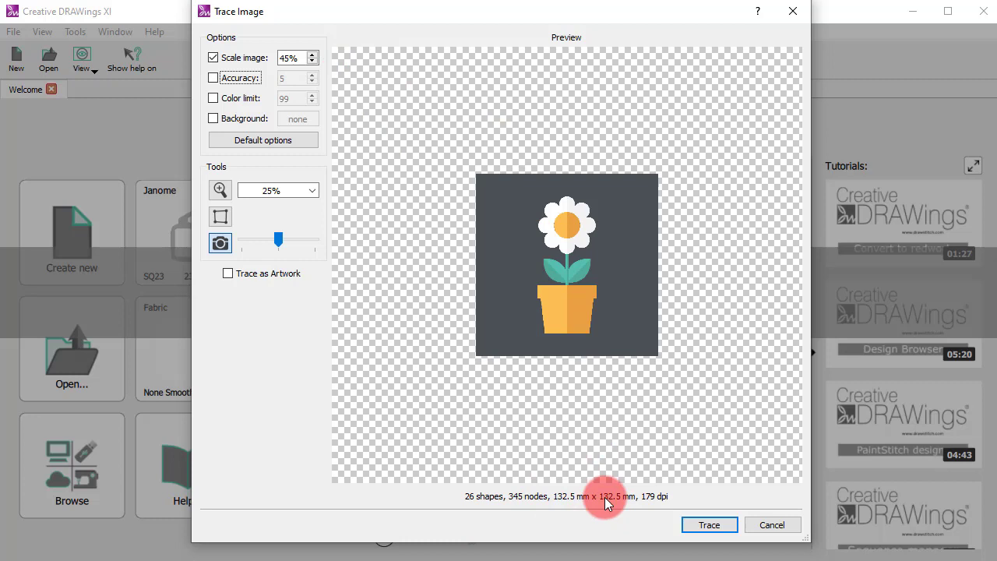
# - Enable Accuracy, try a value of 8, and show traced nodes and outlines in the preview
pyautogui.click(226, 80)
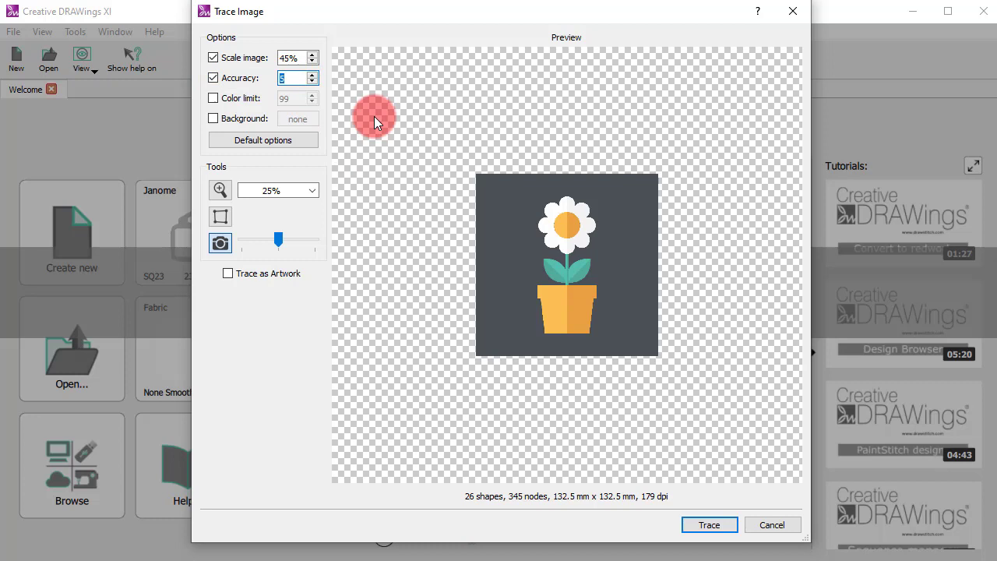
pyautogui.write('8')
pyautogui.scroll(1, 606, 240)
pyautogui.scroll(1, 600, 229)
pyautogui.scroll(1, 591, 222)
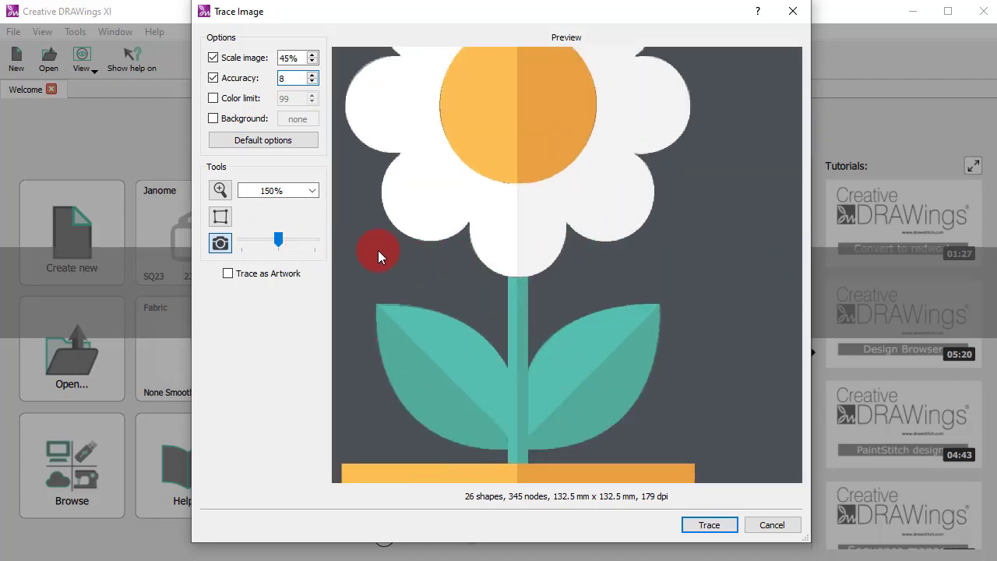
pyautogui.scroll(-2, 516, 265)
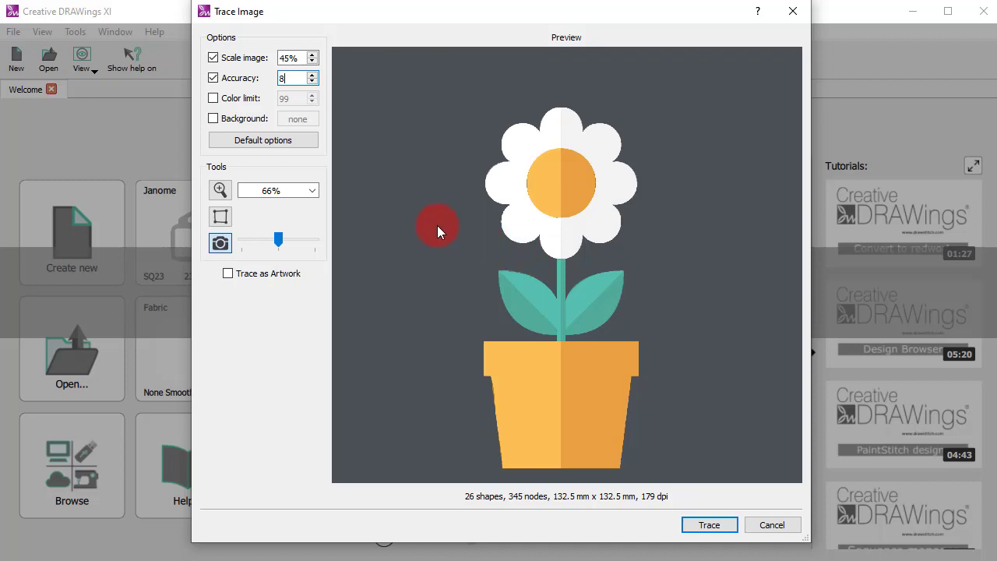
pyautogui.click(221, 216)
pyautogui.click(561, 253)
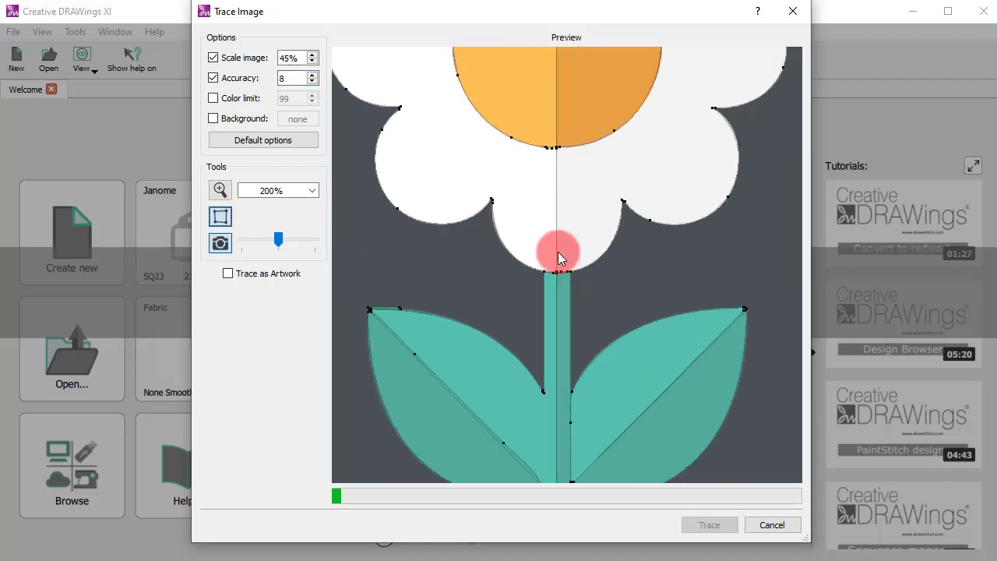
pyautogui.scroll(3, 557, 252)
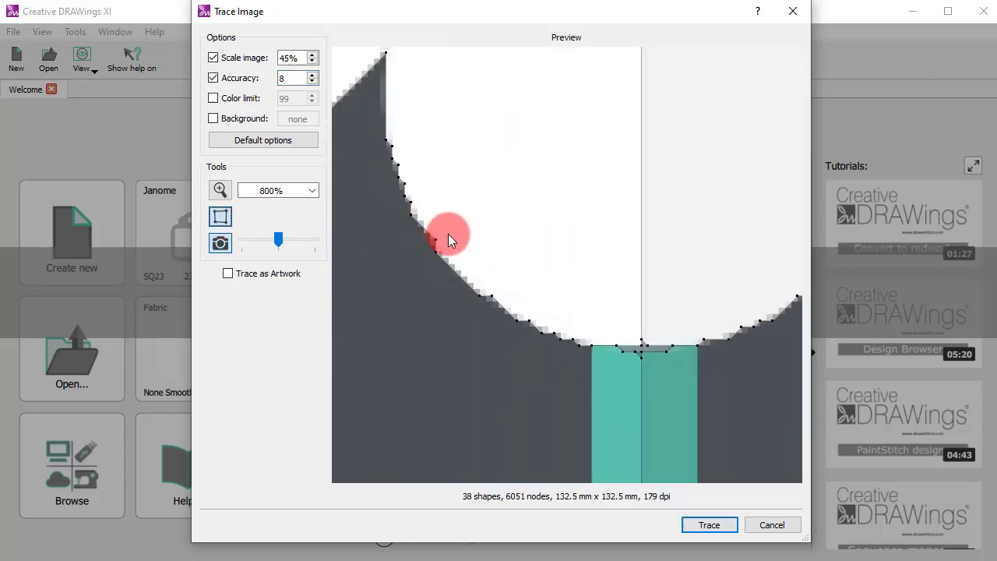
pyautogui.scroll(-2, 448, 237)
pyautogui.scroll(-1, 489, 233)
pyautogui.scroll(-1, 447, 178)
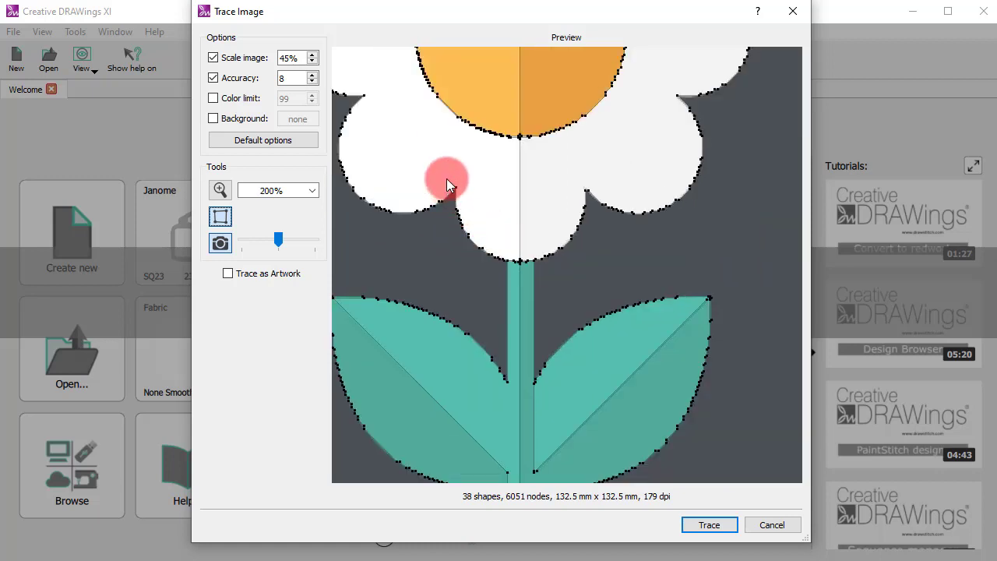
pyautogui.scroll(-1, 481, 101)
pyautogui.scroll(1, 442, 168)
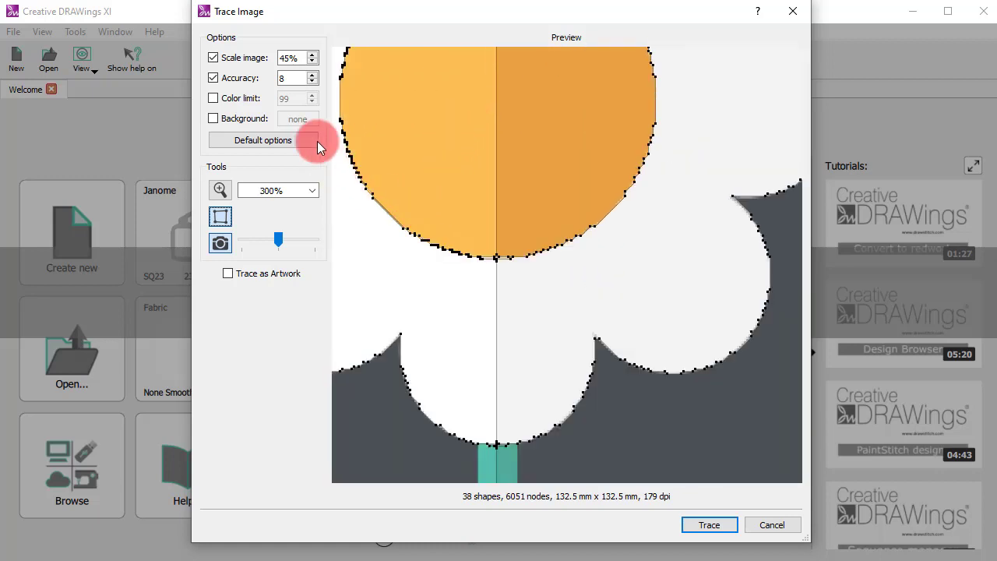
# - Set trace accuracy to 5 and review the 132.5 mm traced preview
pyautogui.doubleClick(289, 78)
pyautogui.write('5')
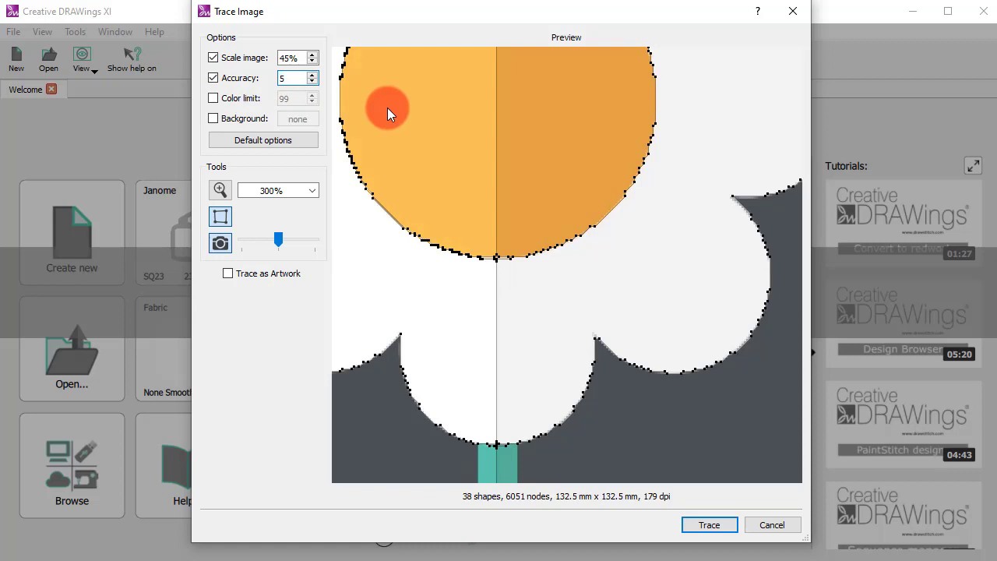
pyautogui.press('Tab')
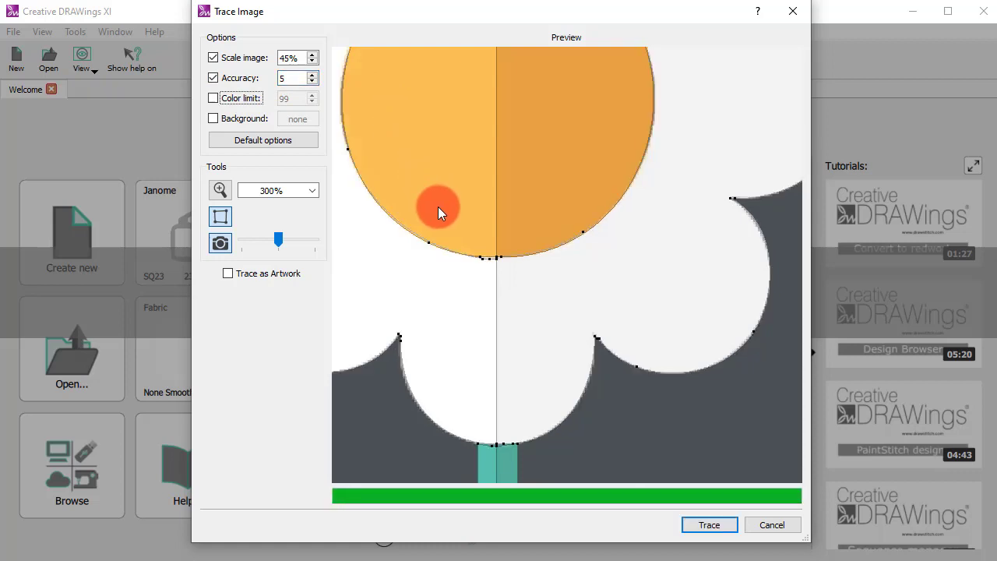
pyautogui.scroll(-2, 514, 263)
pyautogui.scroll(-1, 515, 262)
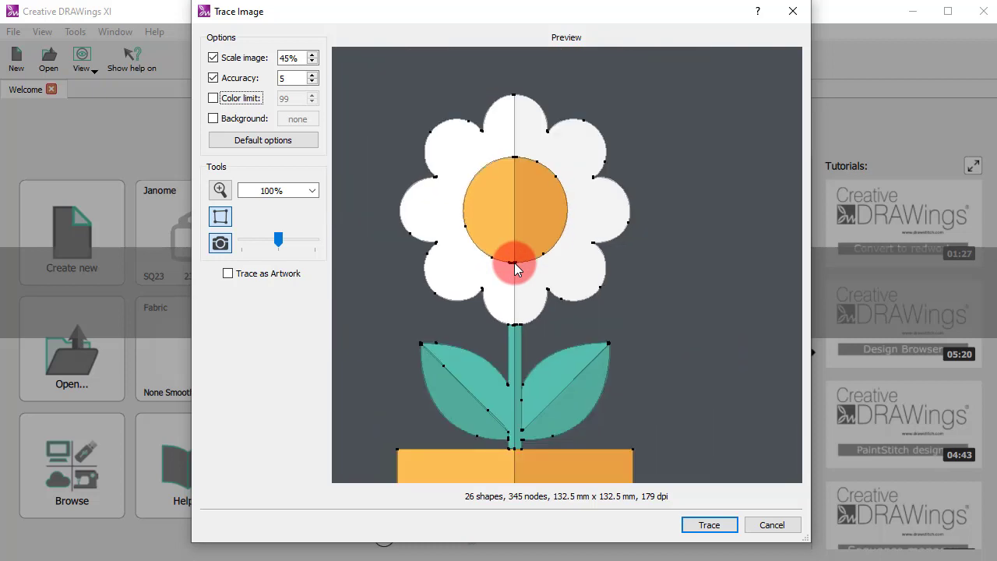
pyautogui.scroll(-3, 505, 220)
pyautogui.scroll(1, 552, 272)
pyautogui.scroll(1, 553, 272)
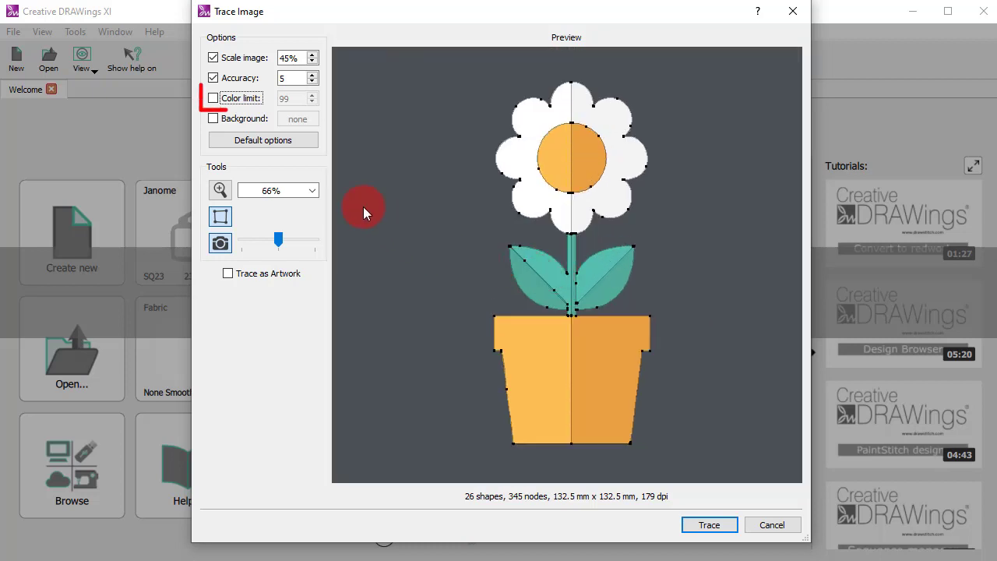
# - Turn on Color limit, trying 10 and 6 before settling on 15 colours
pyautogui.click(226, 98)
pyautogui.doubleClick(287, 98)
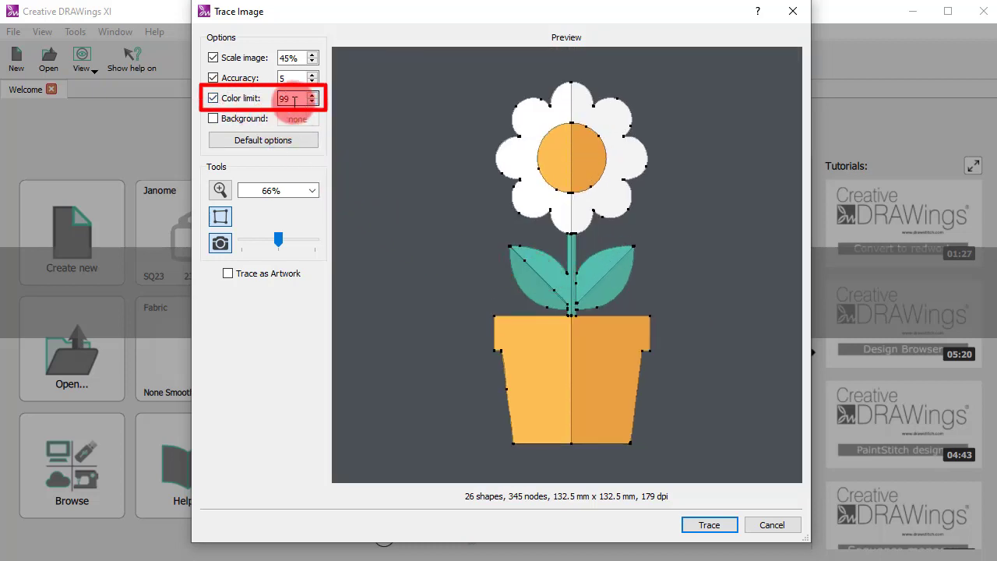
pyautogui.write('10')
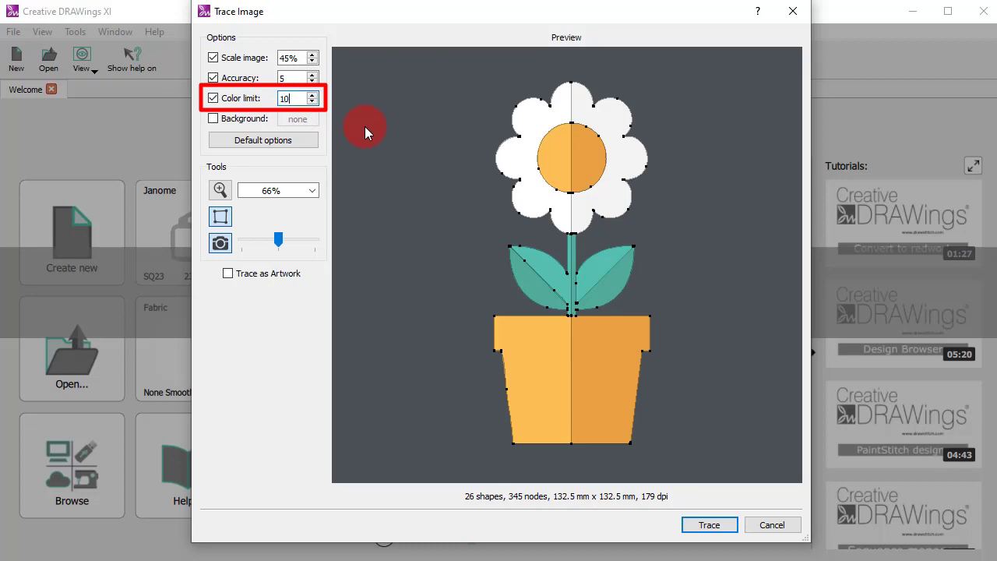
pyautogui.press('Tab')
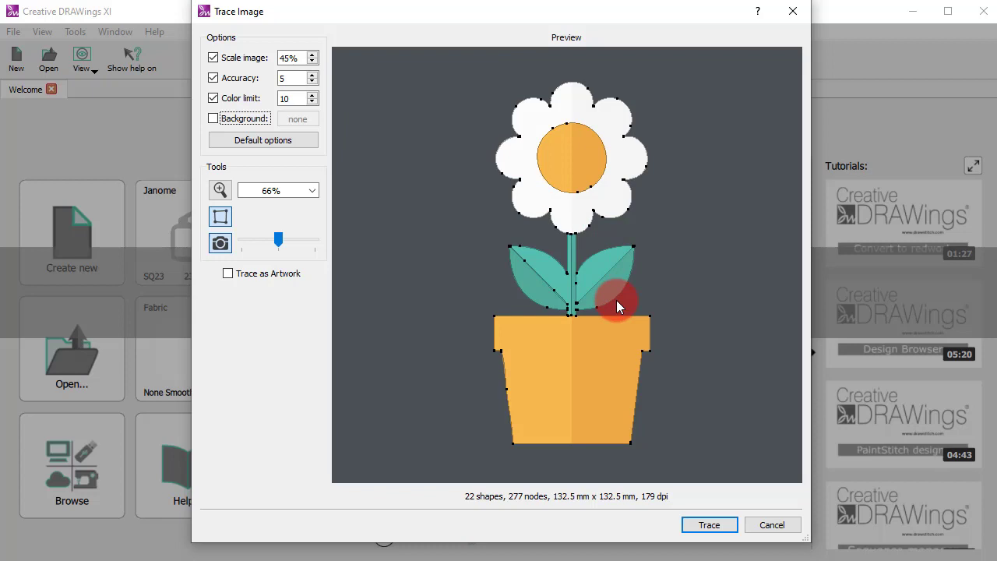
pyautogui.scroll(3, 580, 170)
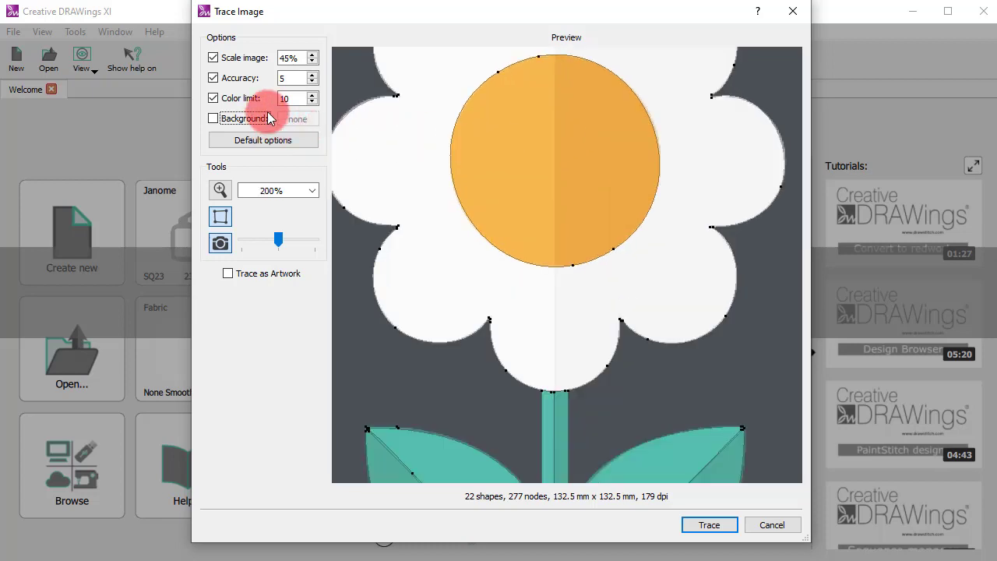
pyautogui.click(312, 101)
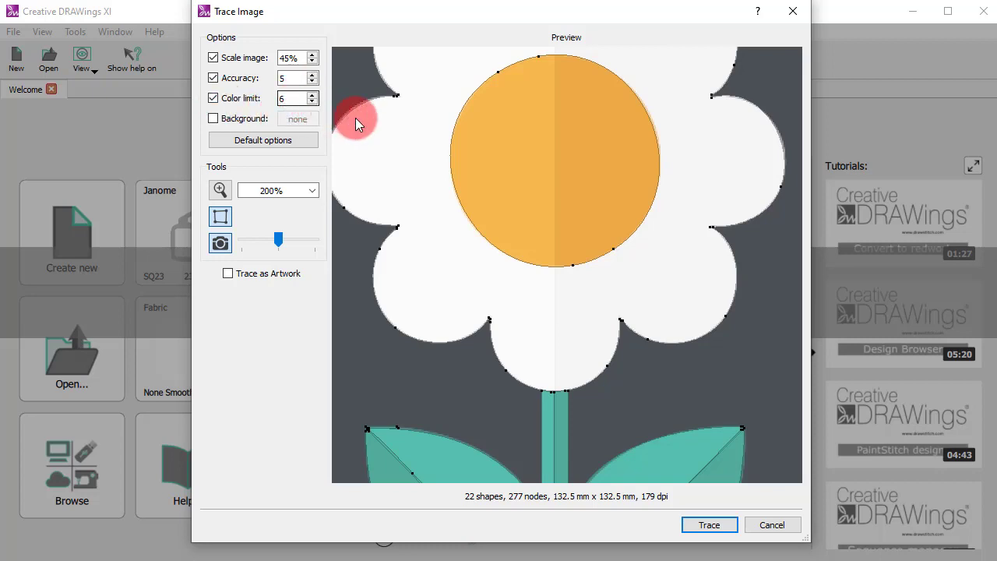
pyautogui.click(245, 108)
pyautogui.write('15')
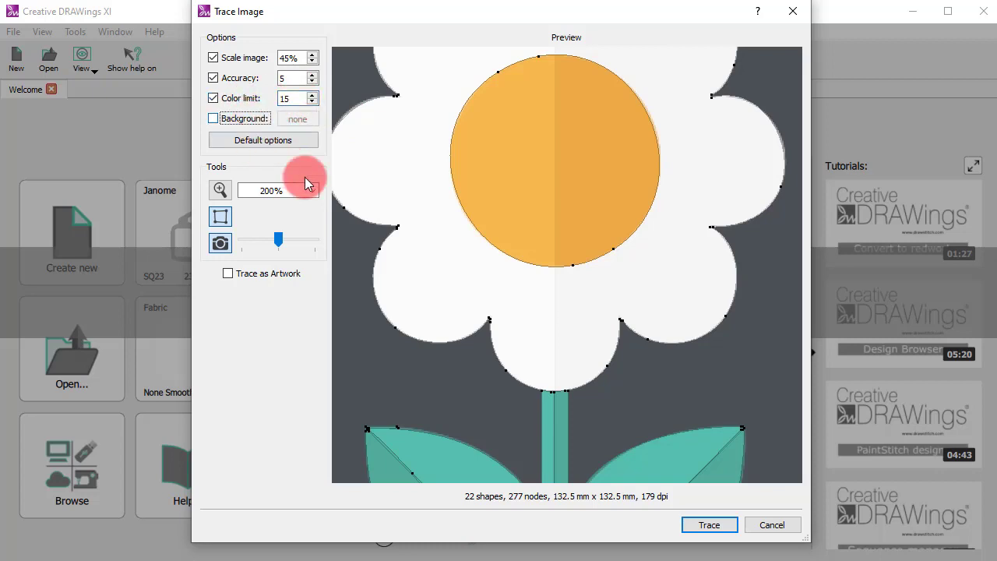
pyautogui.press('Tab')
pyautogui.scroll(-2, 362, 246)
pyautogui.scroll(-1, 415, 241)
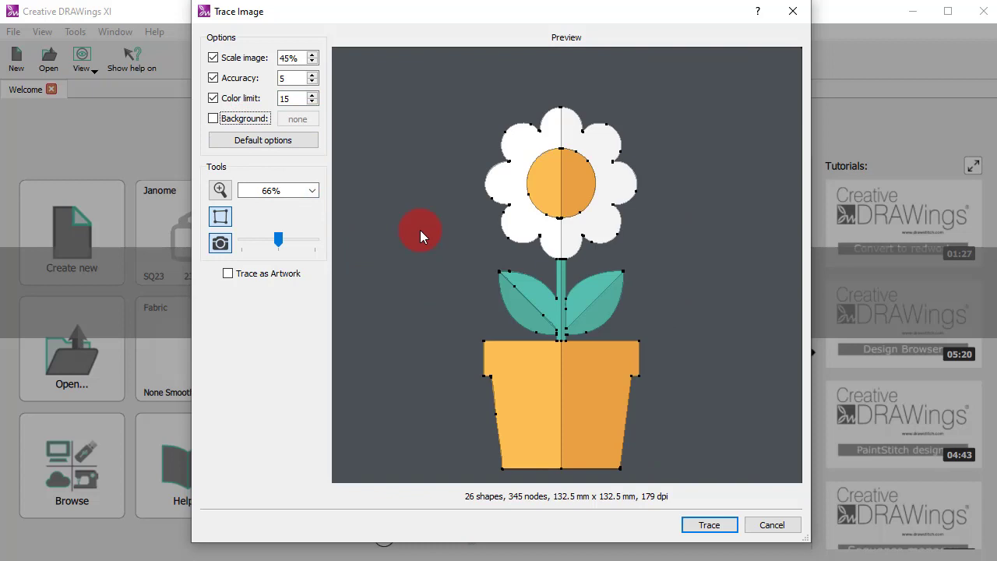
# - Enable Background removal and pick the dark grey backdrop as the background colour
pyautogui.click(257, 121)
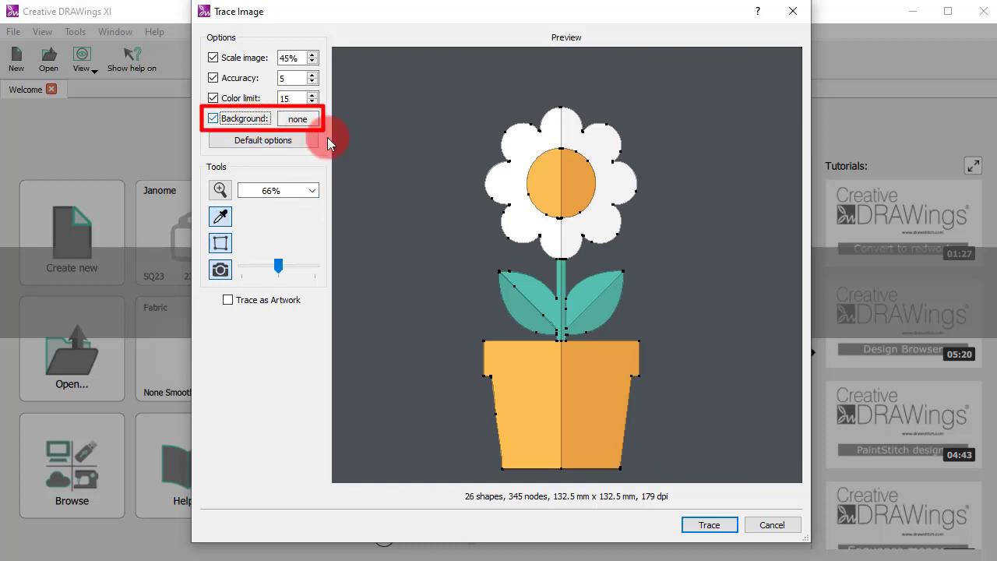
pyautogui.click(413, 155)
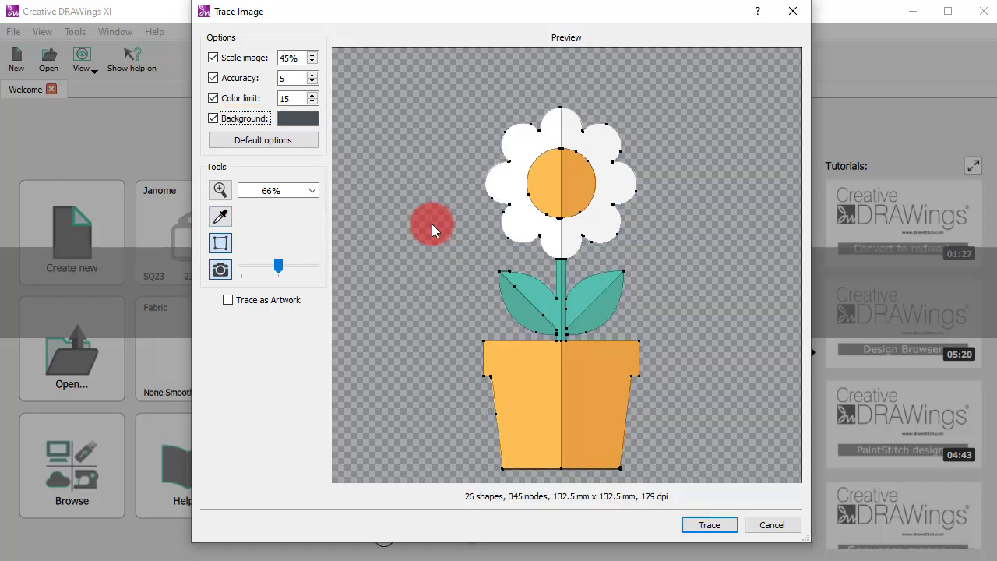
pyautogui.scroll(-2, 452, 226)
pyautogui.scroll(1, 596, 298)
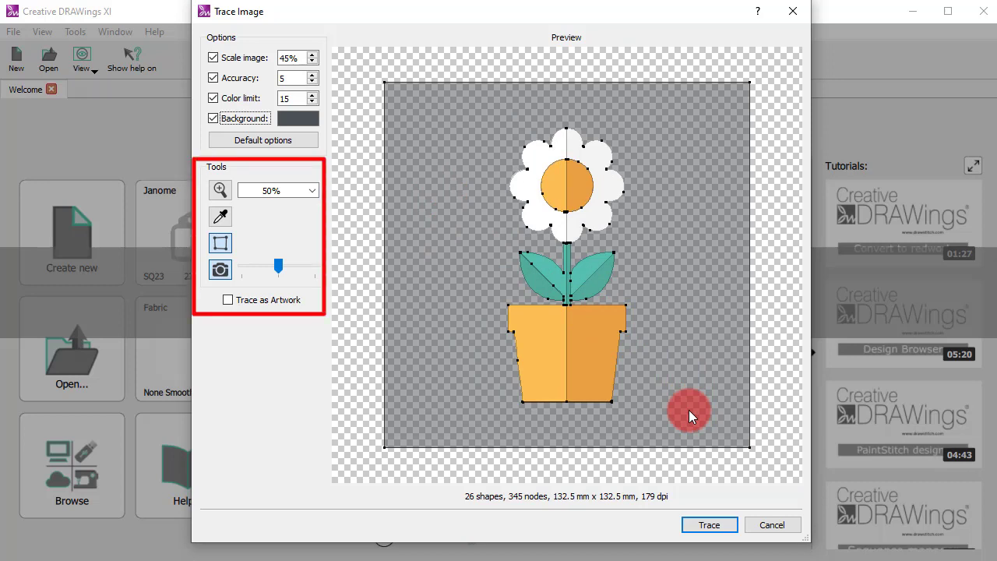
# - Zoom the preview in on the leaves, stem and orange centre, then back out
pyautogui.click(220, 190)
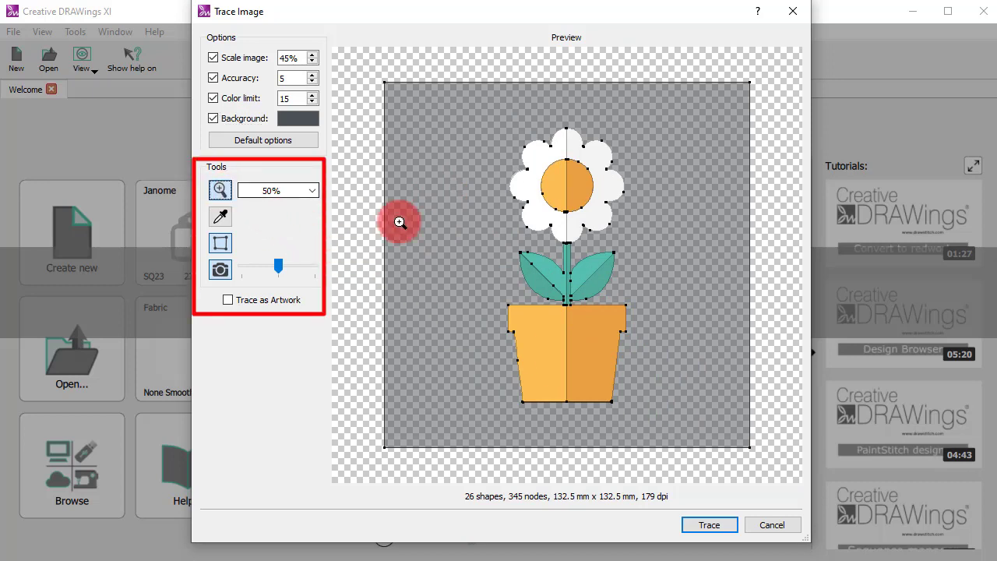
pyautogui.moveTo(451, 167); pyautogui.dragTo(637, 346)
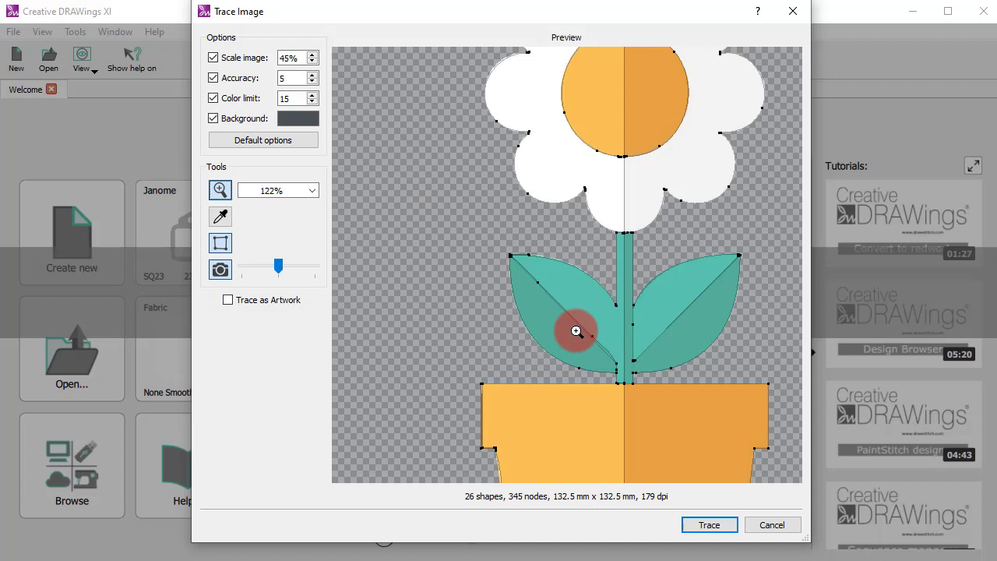
pyautogui.click(306, 194)
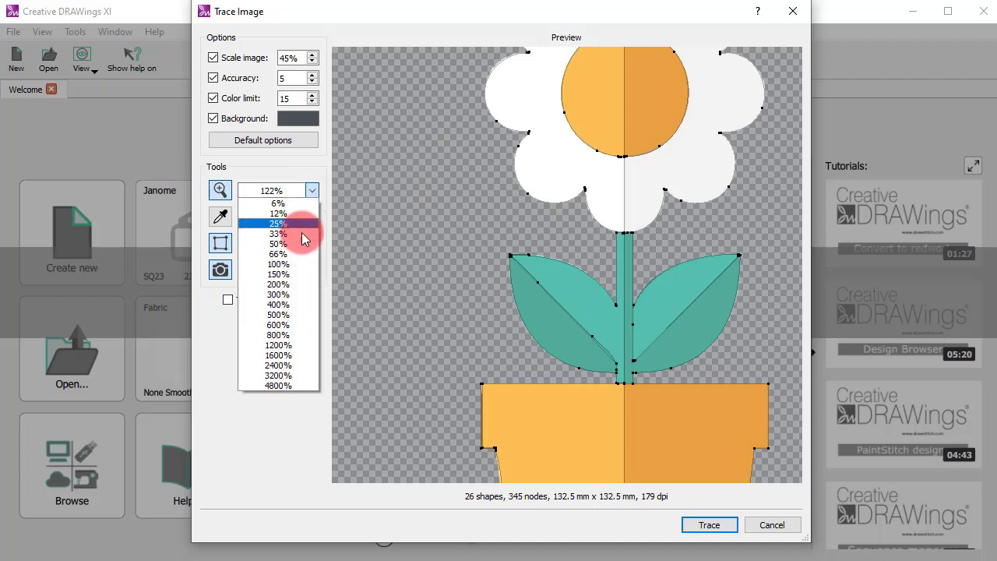
pyautogui.click(273, 293)
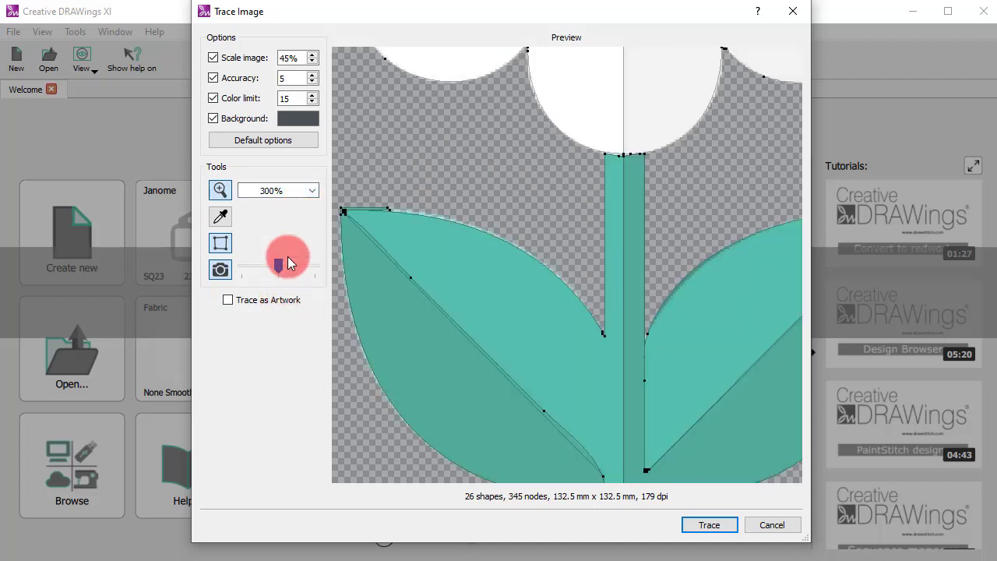
pyautogui.click(312, 190)
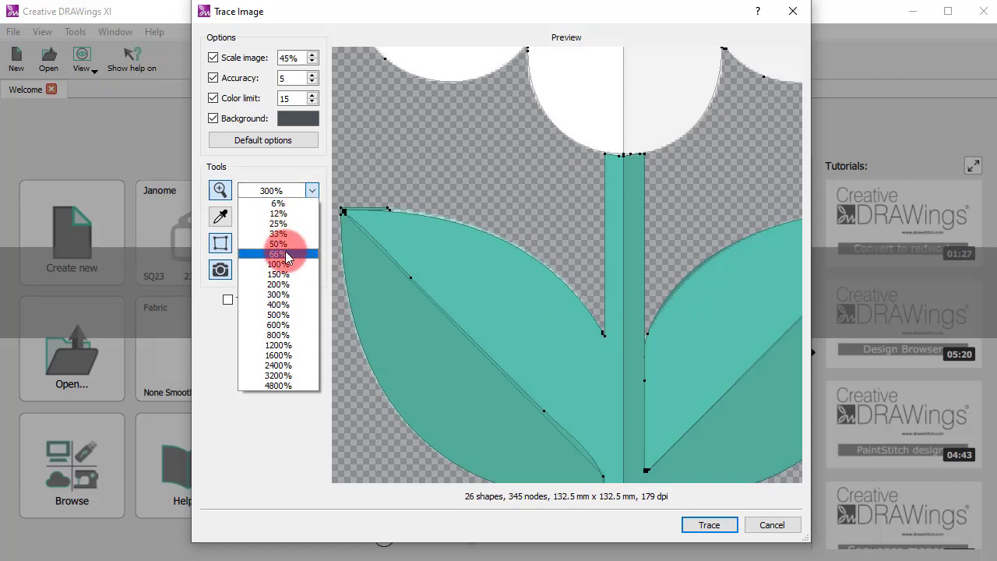
pyautogui.click(286, 243)
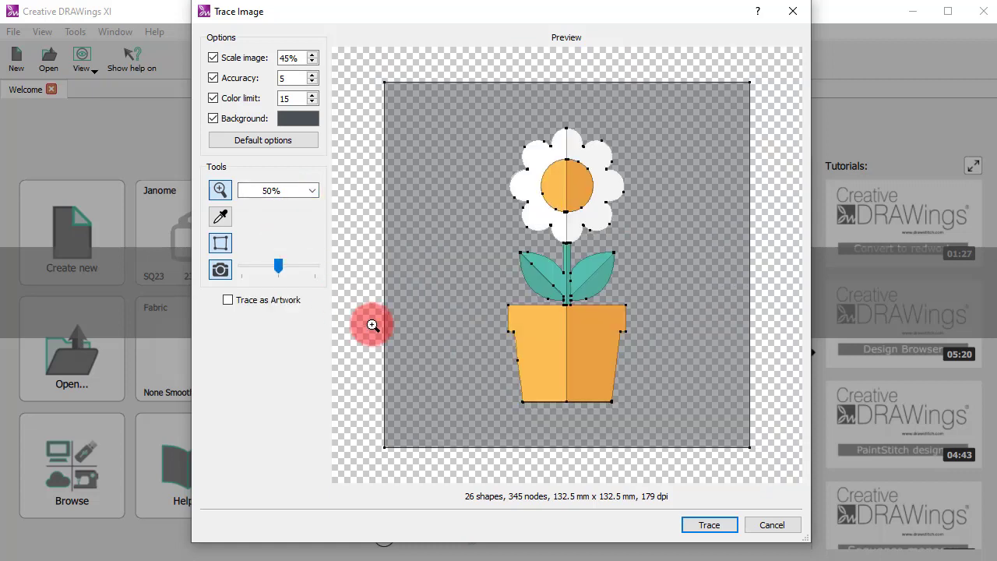
pyautogui.click(571, 306)
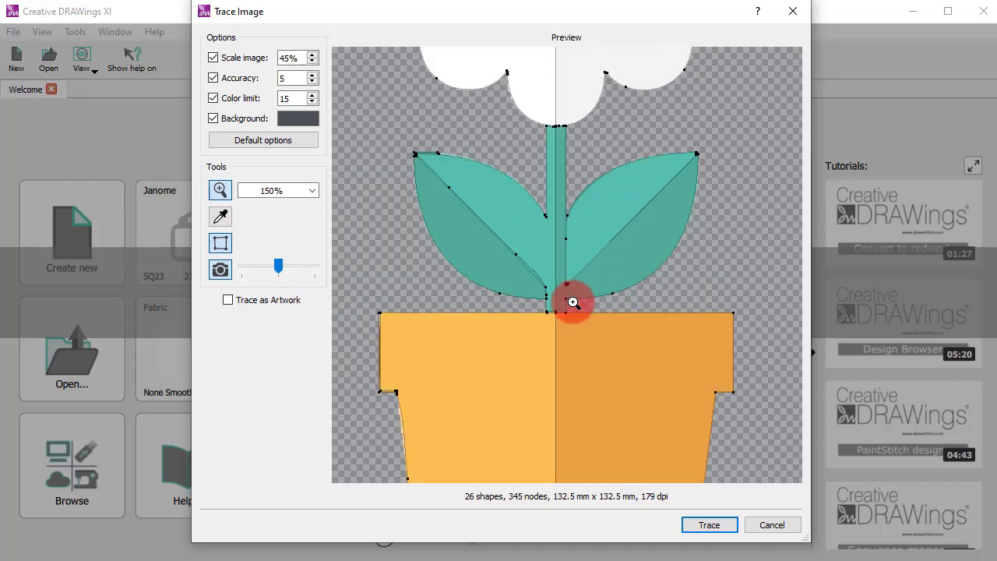
pyautogui.rightClick(573, 301)
pyautogui.click(575, 175)
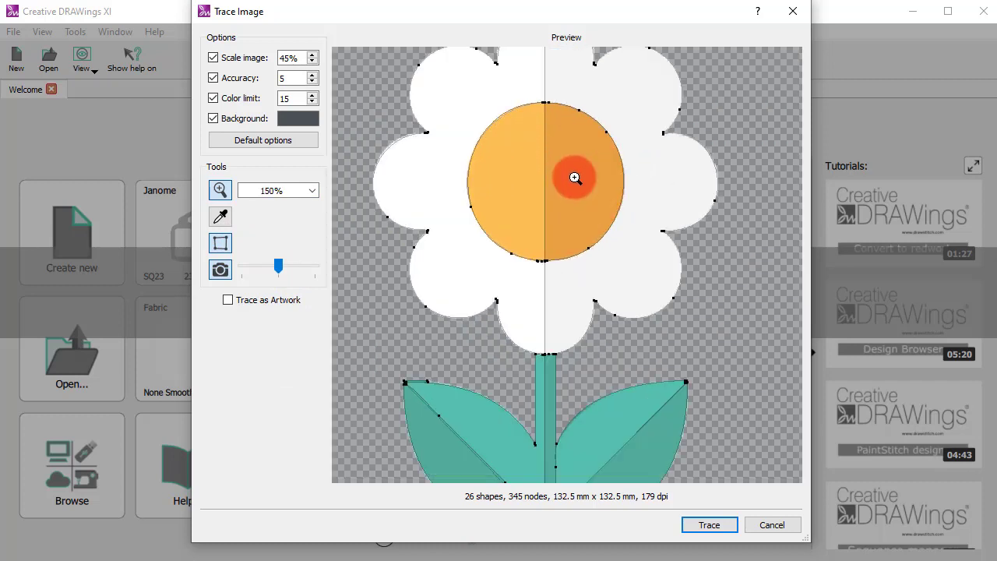
pyautogui.click(575, 178)
pyautogui.rightClick(575, 179)
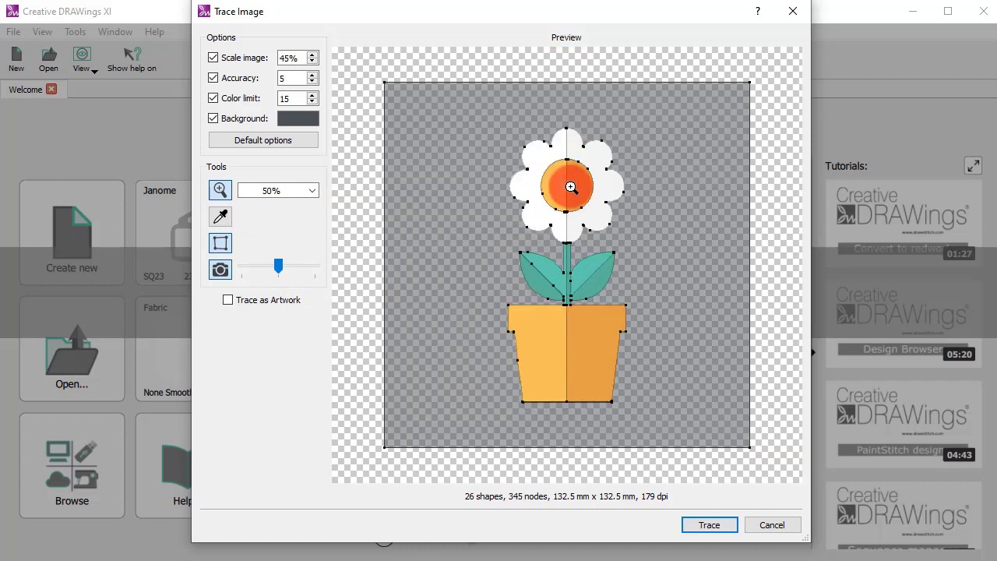
pyautogui.click(572, 184)
pyautogui.click(327, 267)
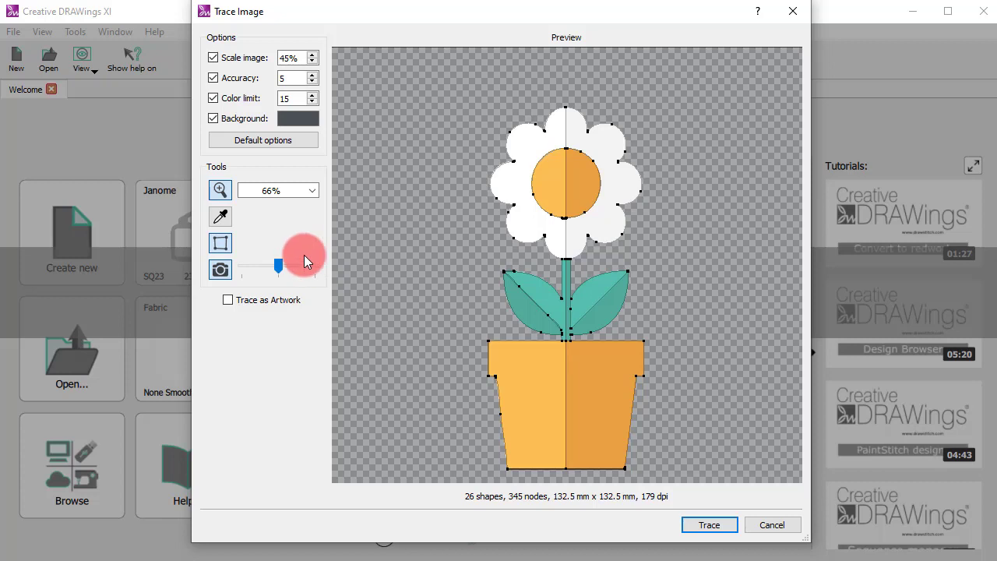
# - Compare the traced outlines against the original image, then switch off Trace as Artwork
pyautogui.click(222, 246)
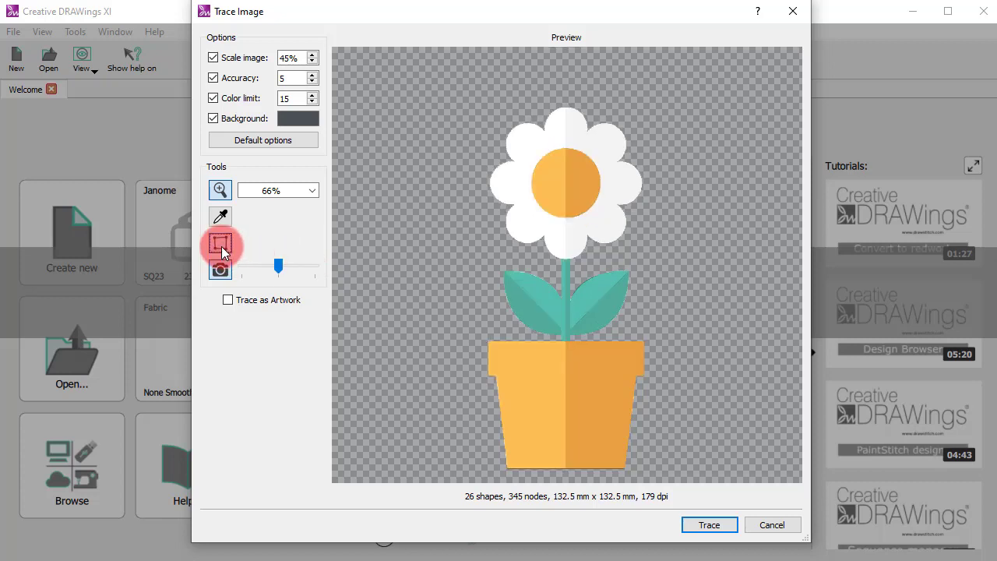
pyautogui.click(222, 246)
pyautogui.click(222, 247)
pyautogui.click(221, 247)
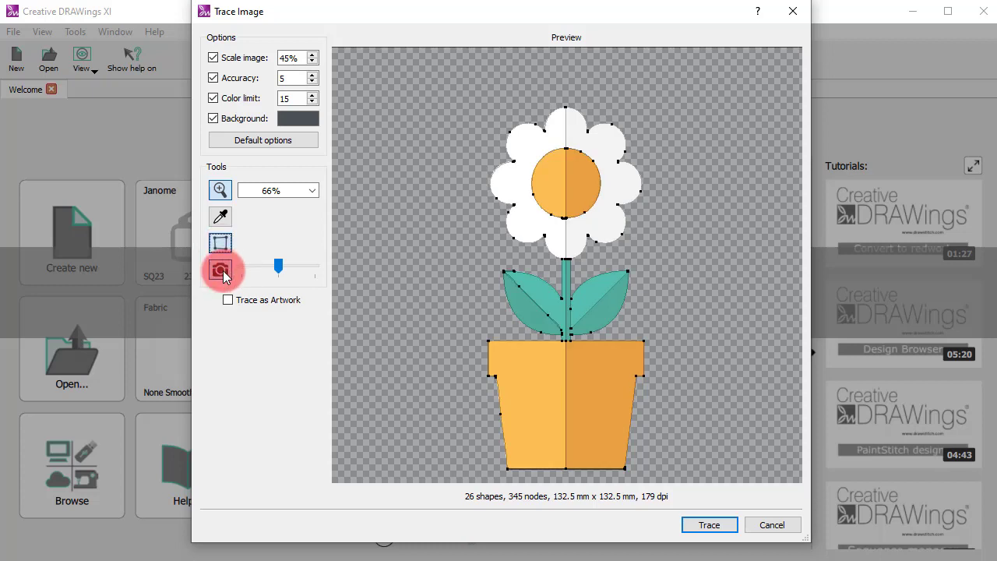
pyautogui.click(223, 272)
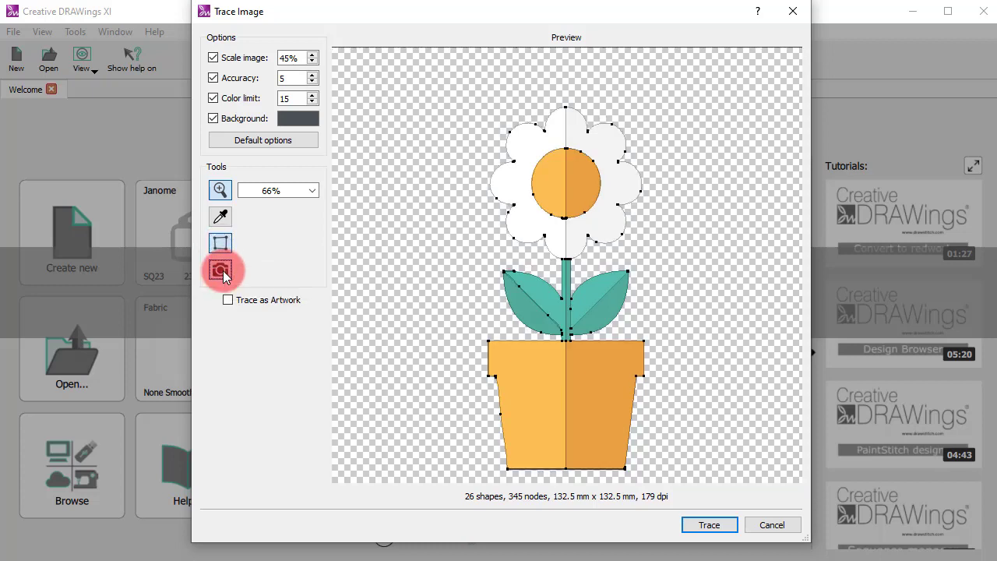
pyautogui.click(223, 271)
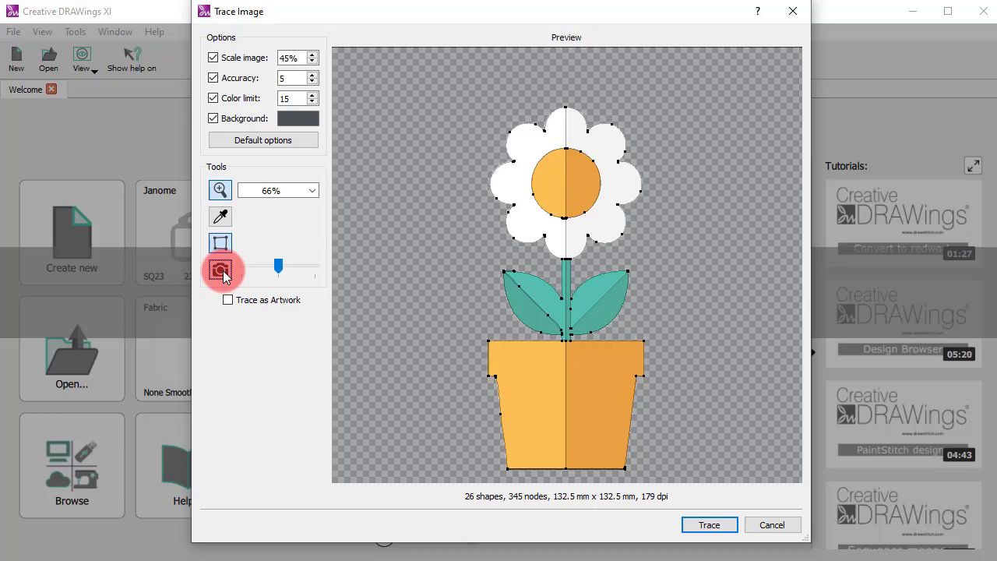
pyautogui.moveTo(278, 269)
pyautogui.mouseDown()
pyautogui.moveTo(343, 279)
pyautogui.moveTo(286, 269)
pyautogui.mouseUp()
pyautogui.click(223, 270)
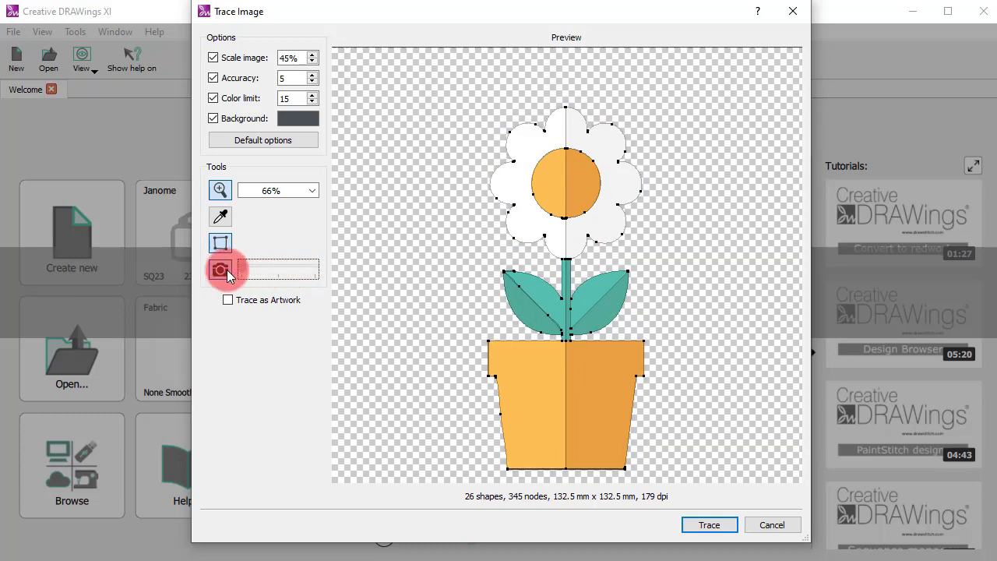
pyautogui.click(223, 270)
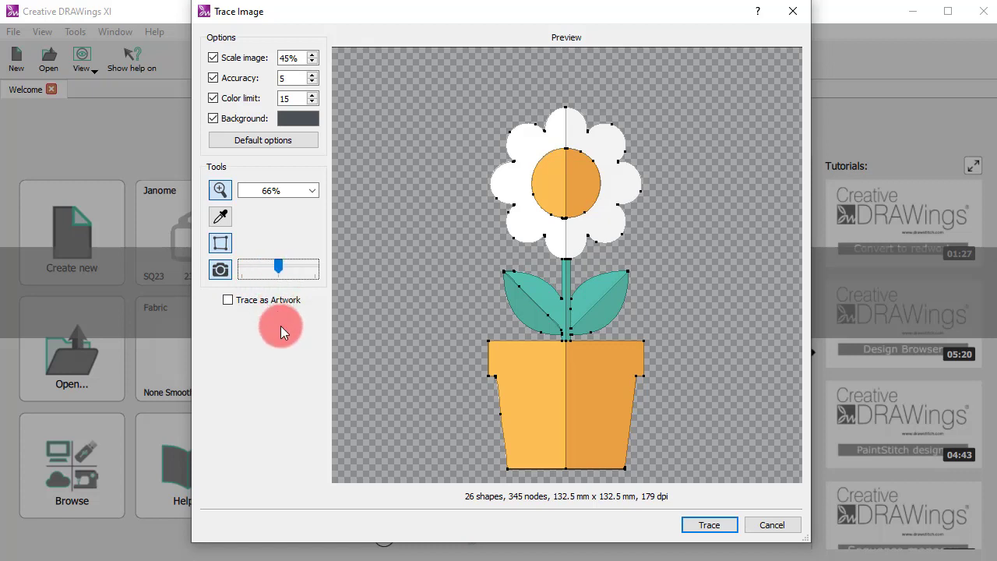
pyautogui.click(284, 302)
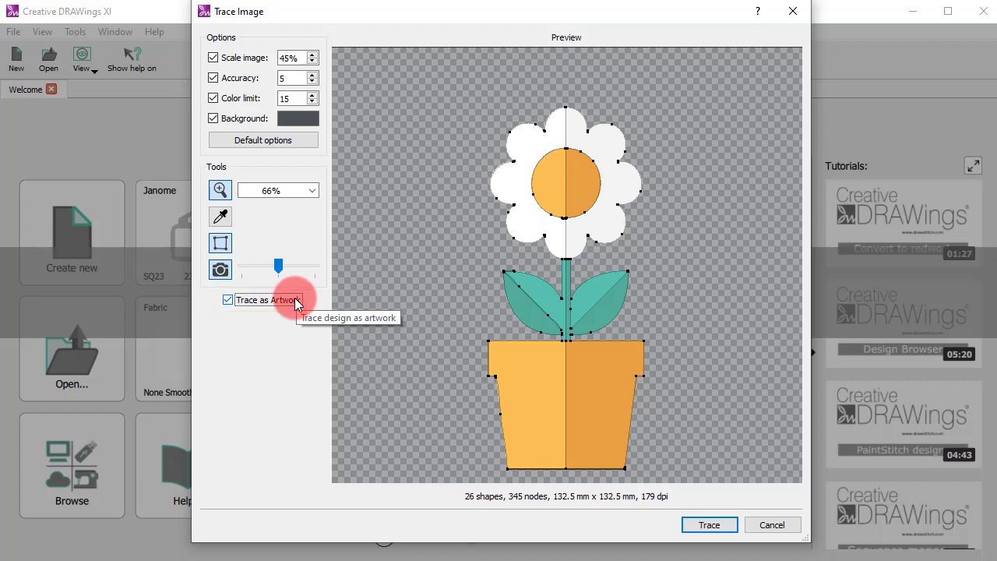
pyautogui.click(295, 300)
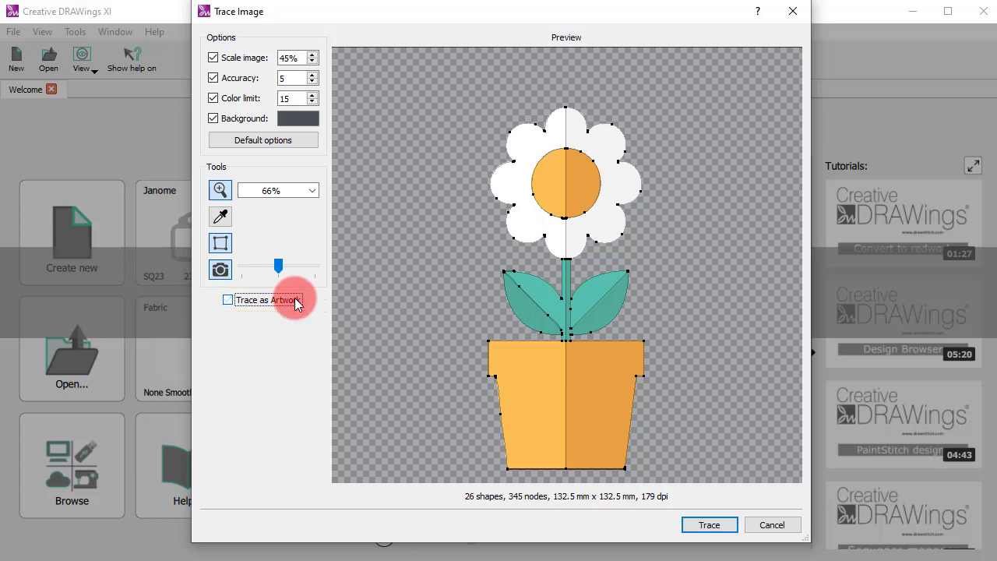
# - Trace the picture into embroidery objects and select both flower halves
pyautogui.click(708, 530)
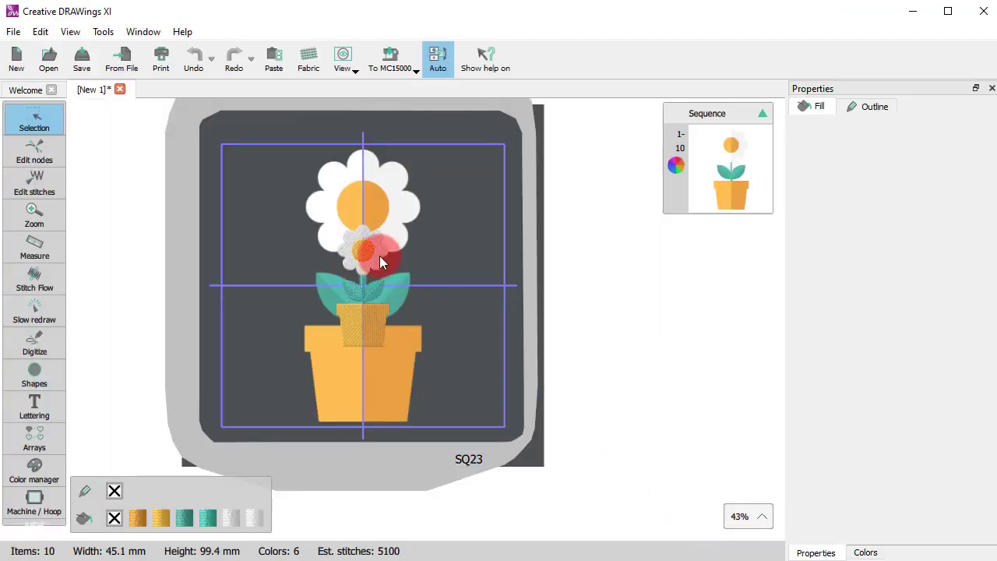
pyautogui.scroll(3, 372, 264)
pyautogui.scroll(1, 372, 264)
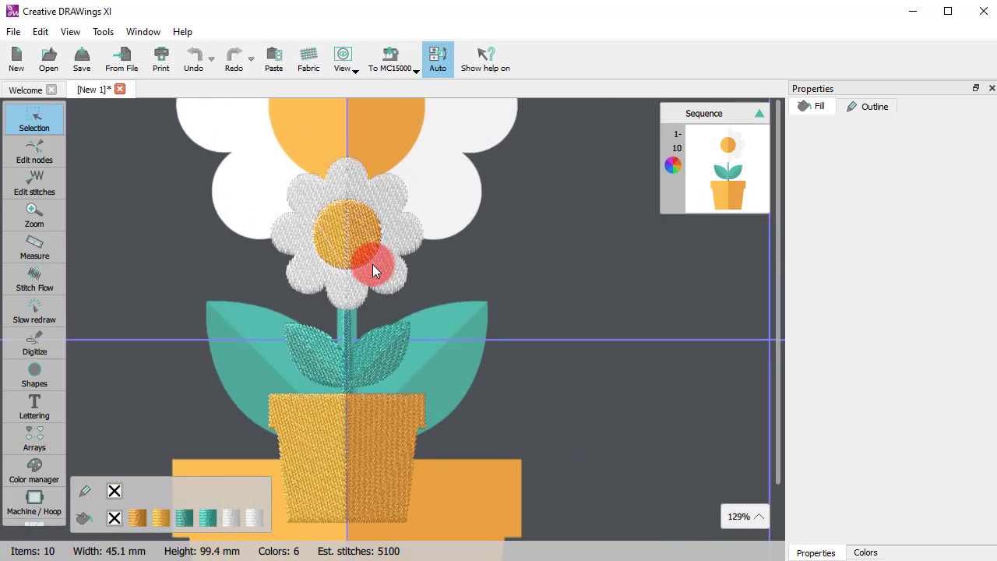
pyautogui.scroll(1, 371, 296)
pyautogui.click(360, 287)
pyautogui.click(311, 281)
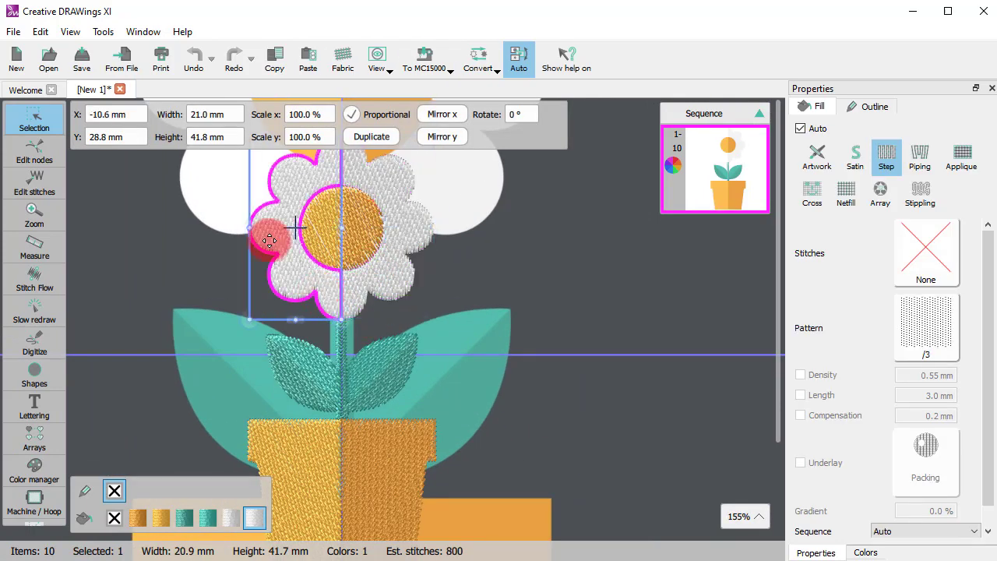
# - Set the backdrop to Hidden and clear the selection
pyautogui.click(70, 29)
pyautogui.moveTo(101, 67)
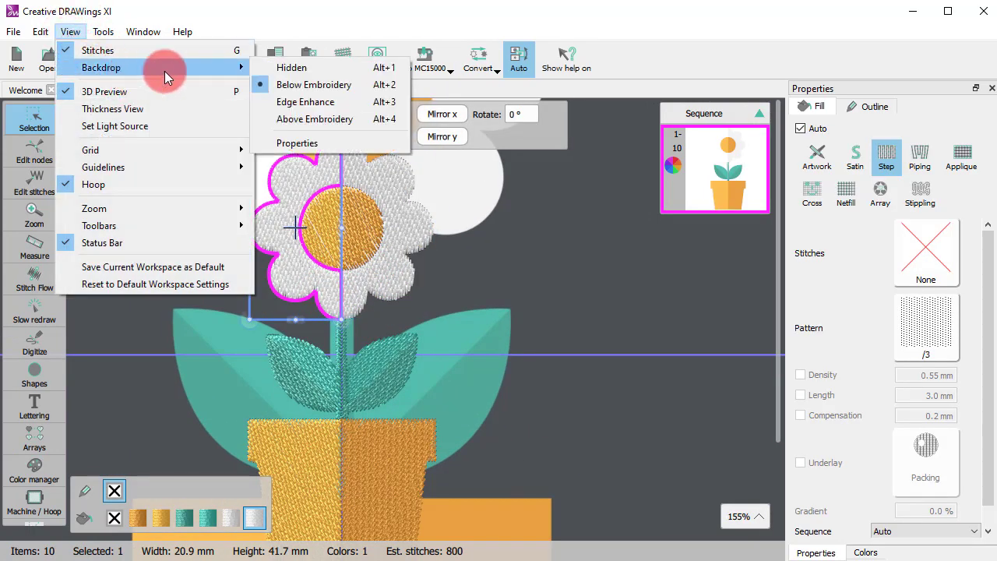
pyautogui.click(284, 70)
pyautogui.scroll(-4, 322, 245)
pyautogui.scroll(1, 334, 256)
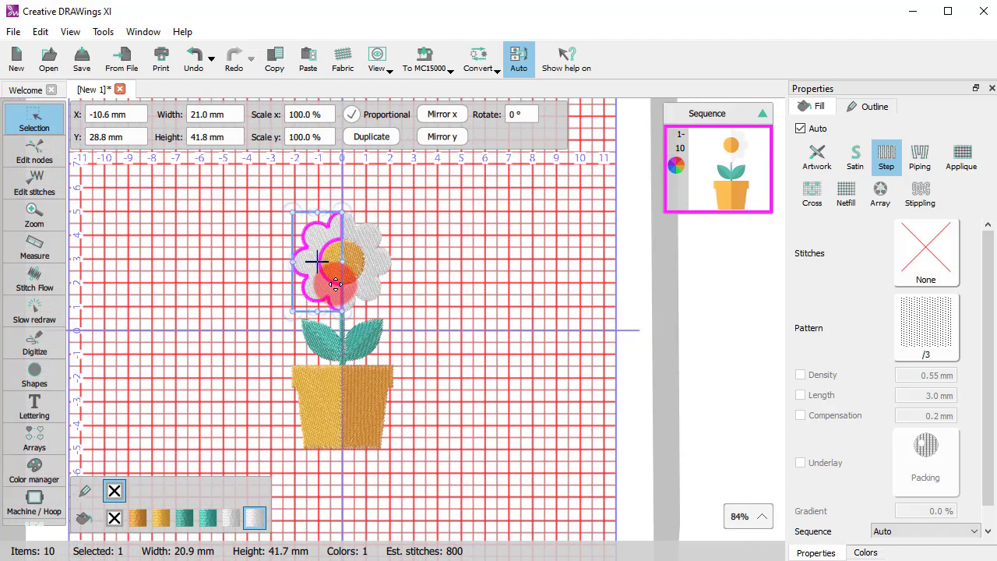
pyautogui.scroll(1, 335, 284)
pyautogui.click(455, 427)
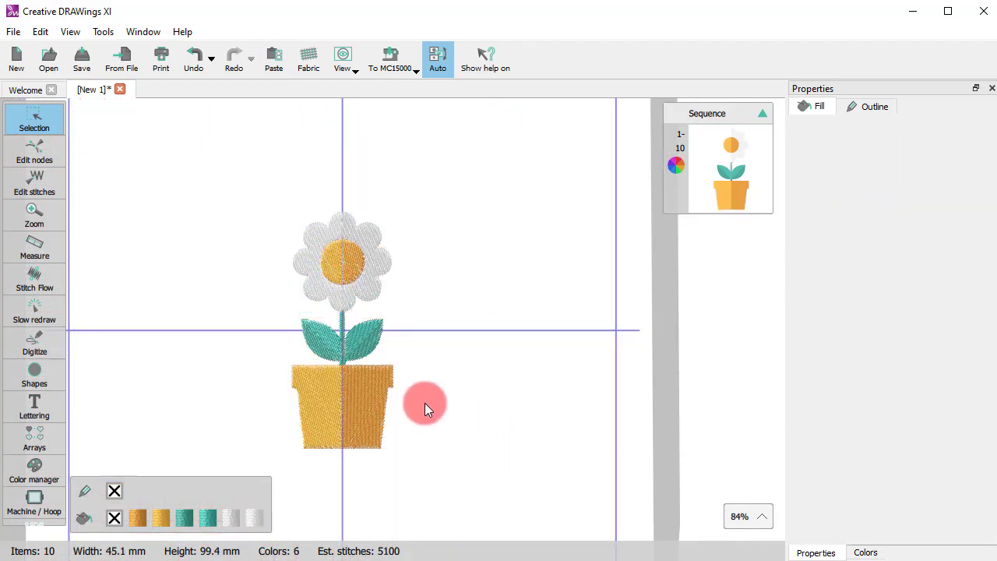
pyautogui.scroll(2, 339, 379)
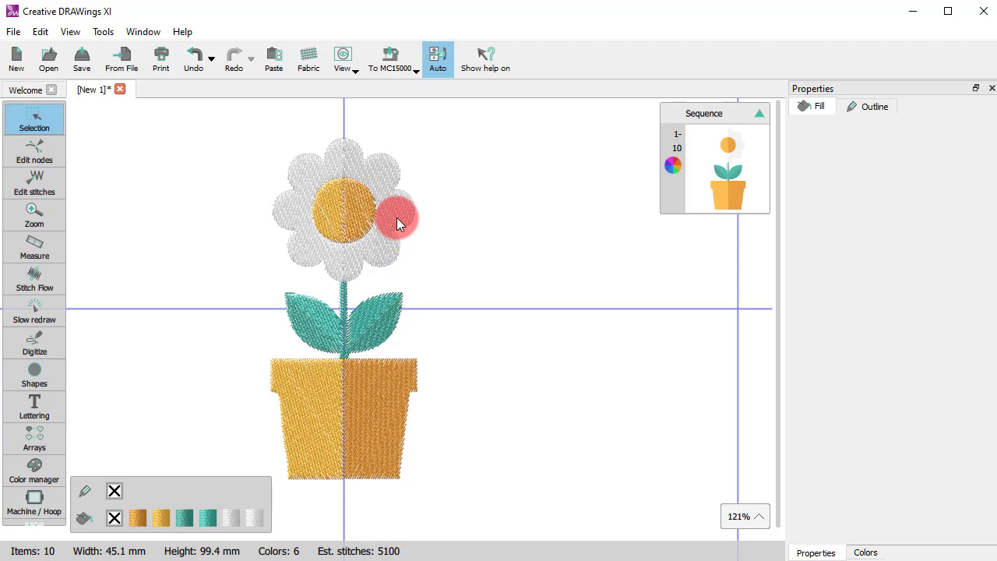
# - Weld the two pot halves and the two petal halves into single shapes
pyautogui.click(389, 388)
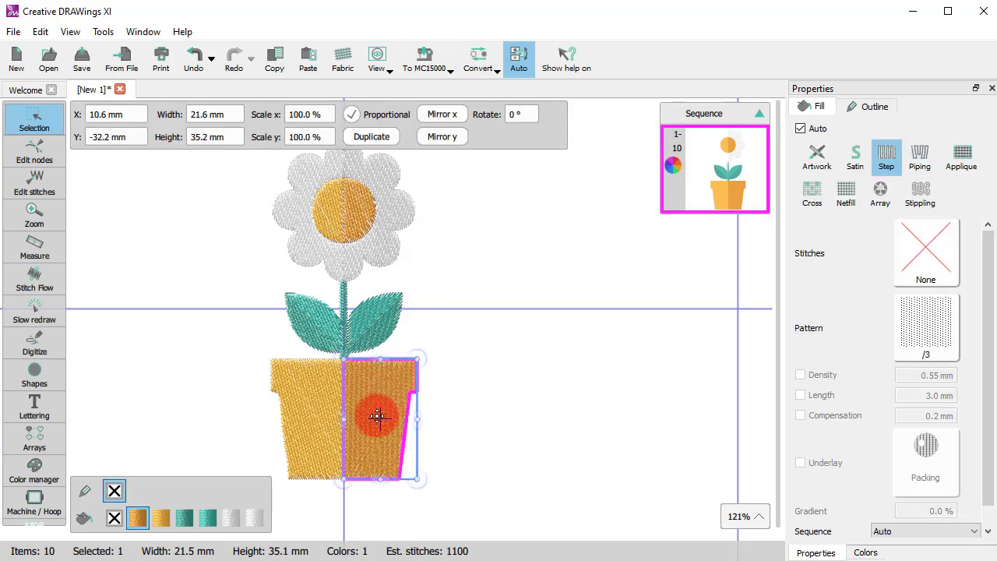
pyautogui.keyDown('ctrl'); pyautogui.click(286, 407); pyautogui.keyUp('ctrl')
pyautogui.click(385, 62)
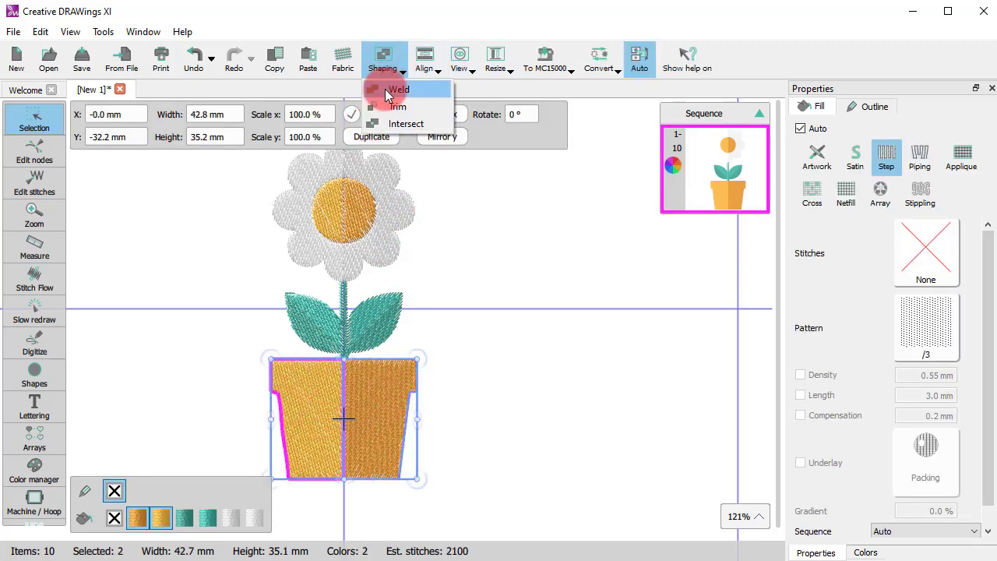
pyautogui.click(385, 89)
pyautogui.click(390, 241)
pyautogui.keyDown('ctrl'); pyautogui.click(321, 248); pyautogui.keyUp('ctrl')
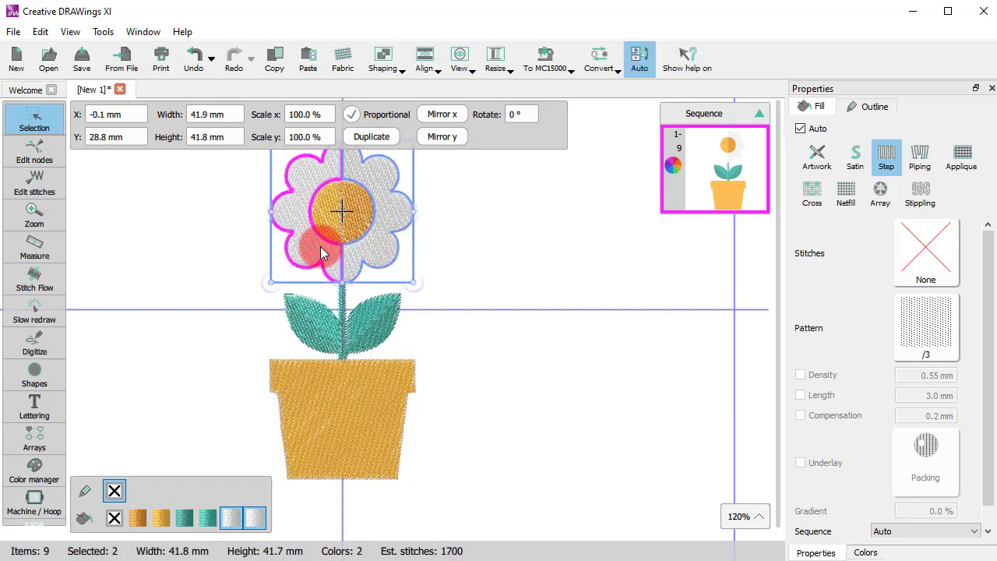
pyautogui.click(390, 74)
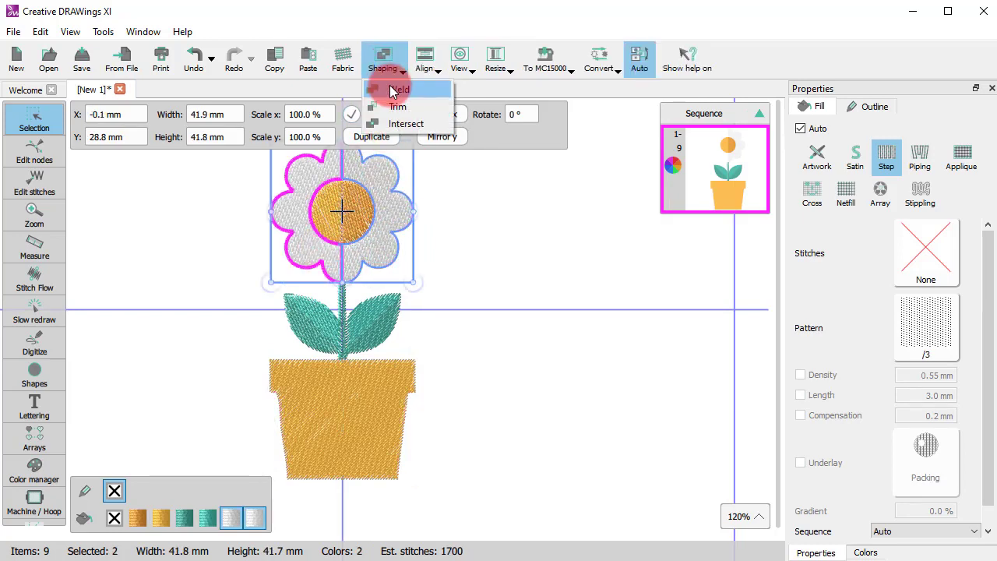
# - Weld the flower centre halves into one circle and deselect
pyautogui.click(343, 212)
pyautogui.keyDown('ctrl'); pyautogui.click(322, 216); pyautogui.keyUp('ctrl')
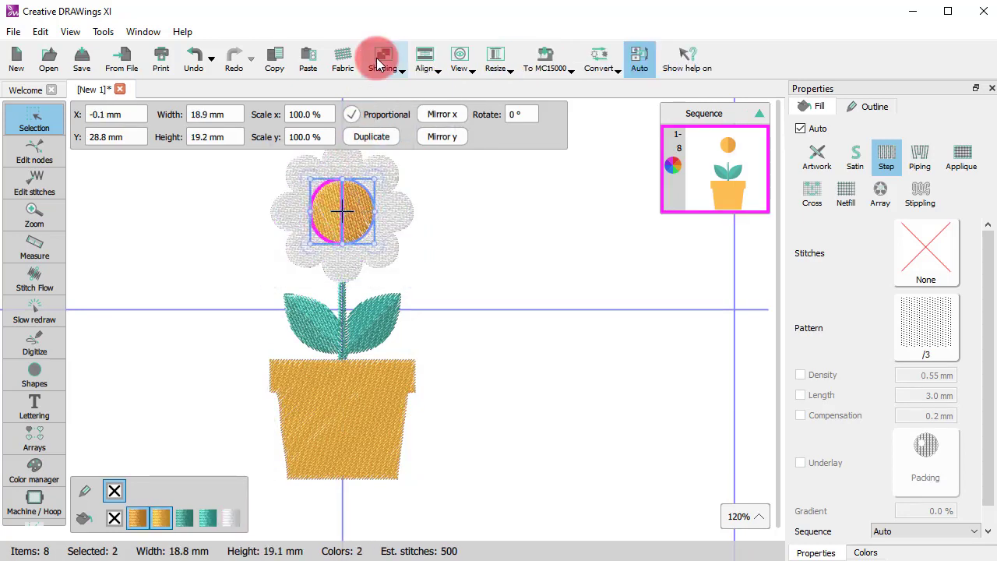
pyautogui.click(382, 59)
pyautogui.click(392, 106)
pyautogui.click(467, 358)
pyautogui.scroll(2, 360, 322)
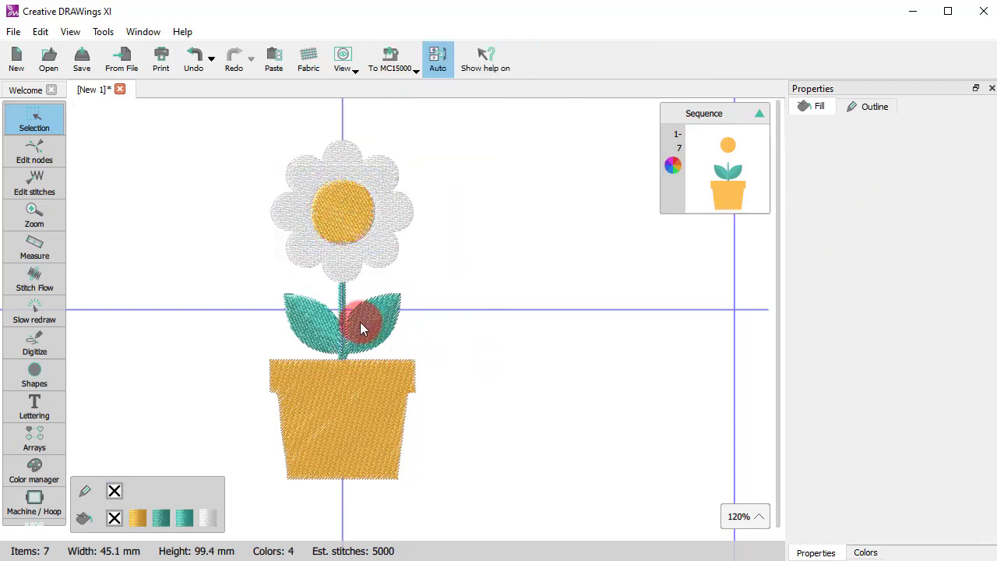
# - Change the white petals from step stitching to a piping fill
pyautogui.click(384, 231)
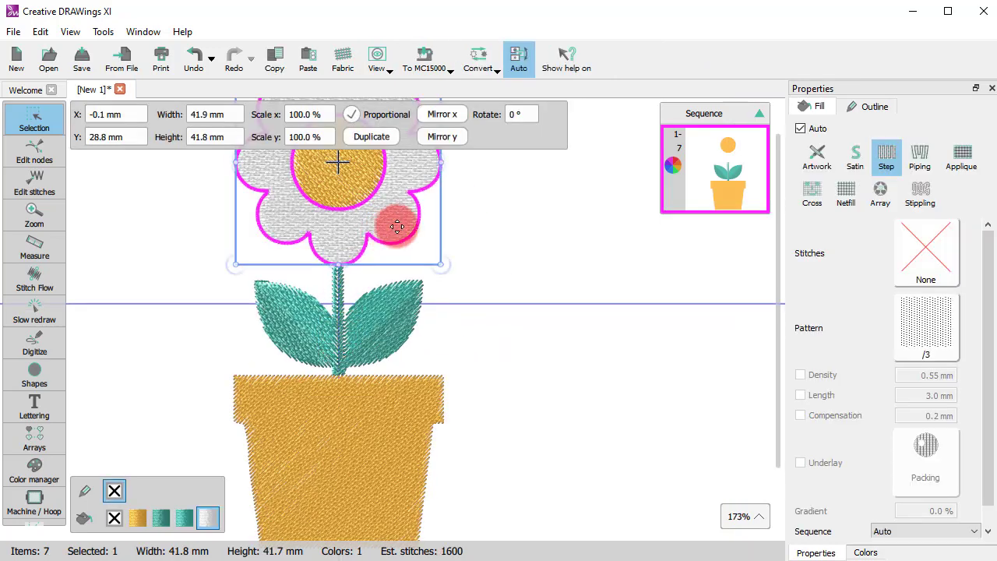
pyautogui.click(920, 156)
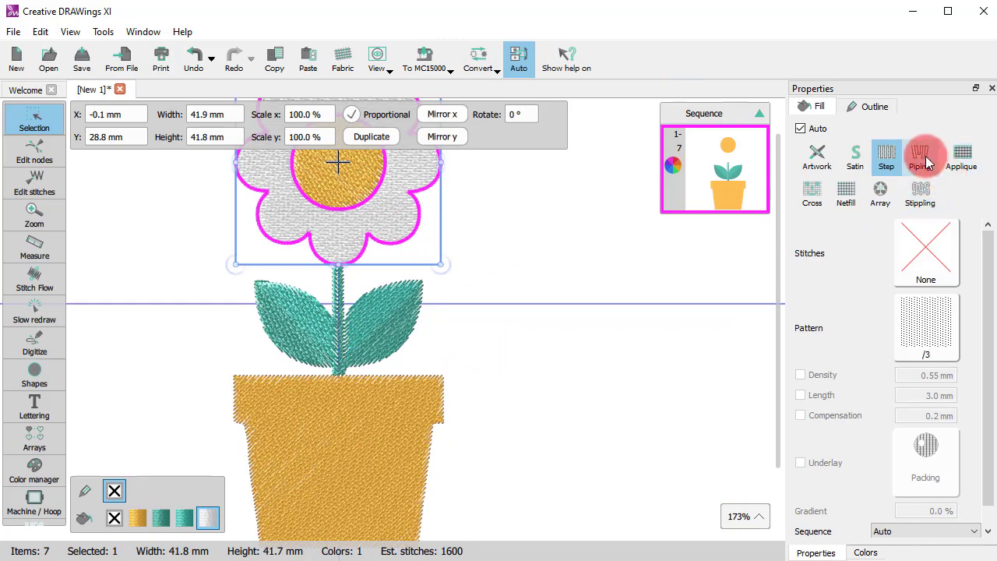
pyautogui.click(469, 282)
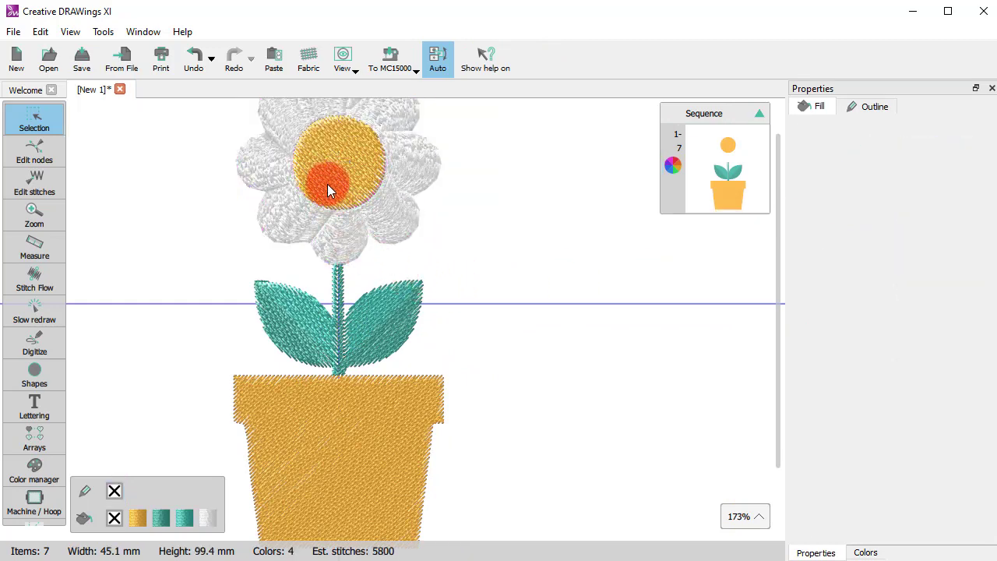
# - Give the flowerpot a piping fill as well
pyautogui.click(344, 418)
pyautogui.click(920, 156)
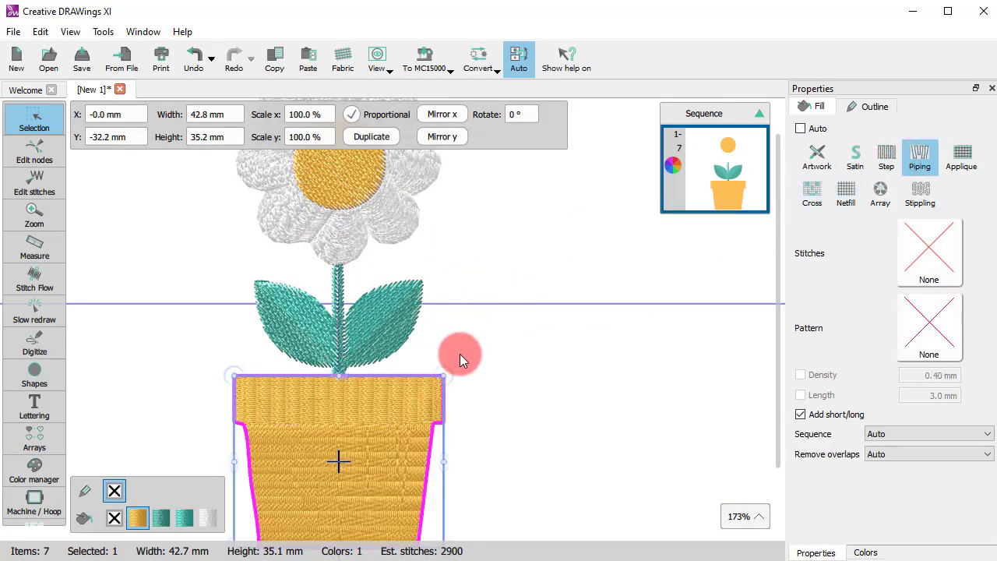
pyautogui.scroll(-2, 448, 343)
pyautogui.scroll(-1, 382, 336)
pyautogui.scroll(1, 423, 361)
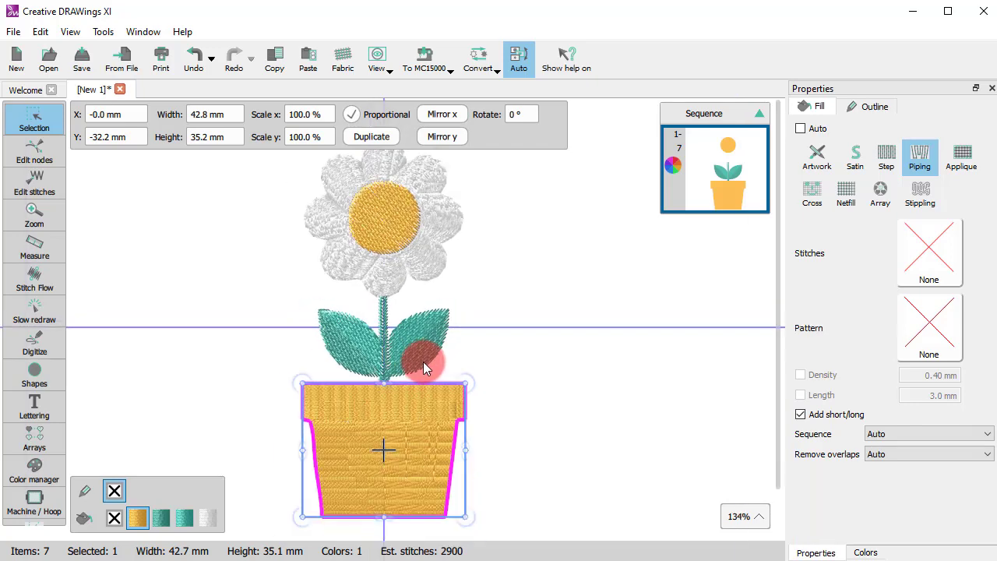
pyautogui.press('Escape')
# - Select all four leaf and stem parts and apply a satin fill
pyautogui.click(433, 288)
pyautogui.keyDown('shift'); pyautogui.click(332, 290); pyautogui.keyUp('shift')
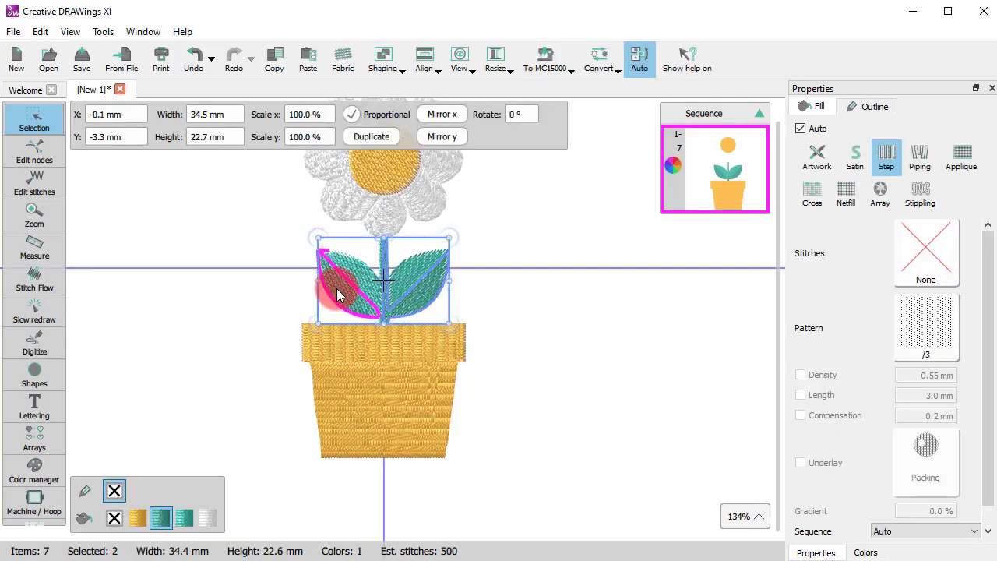
pyautogui.keyDown('shift'); pyautogui.click(355, 300); pyautogui.keyUp('shift')
pyautogui.keyDown('shift'); pyautogui.click(412, 273); pyautogui.keyUp('shift')
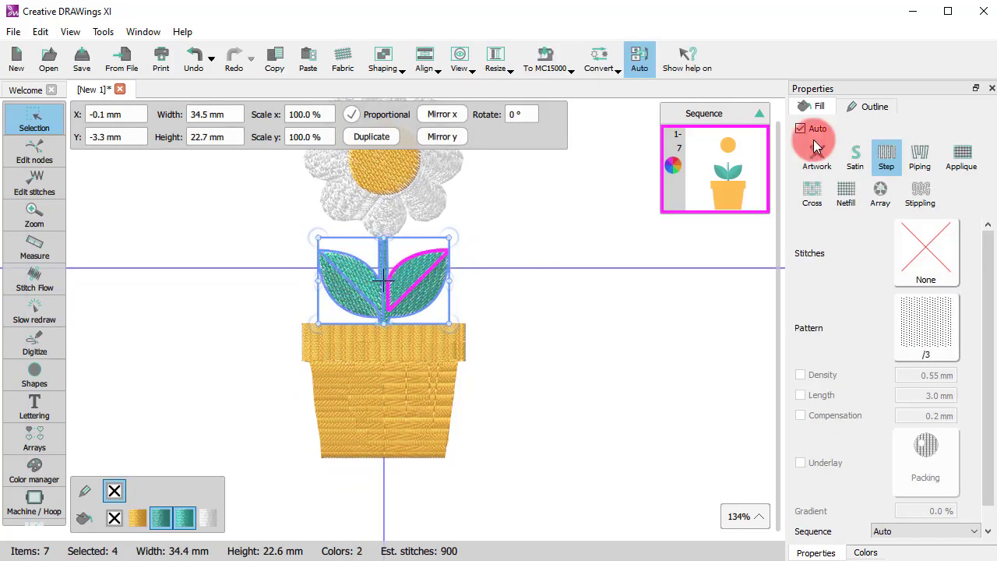
pyautogui.click(853, 148)
pyautogui.scroll(2, 382, 318)
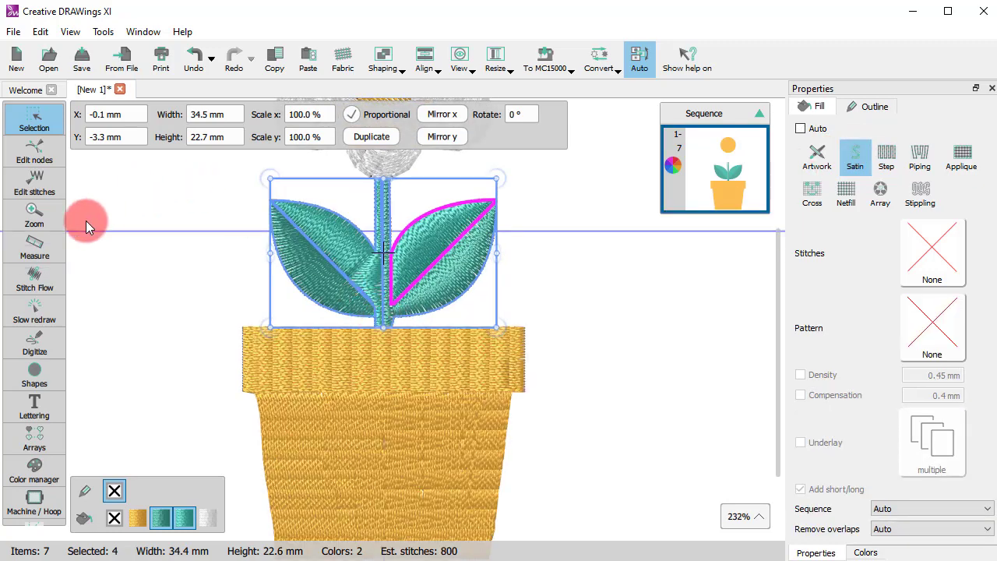
# - In Stitch Flow, divide the left leaf with a line running down beside the stem
pyautogui.click(42, 286)
pyautogui.click(33, 215)
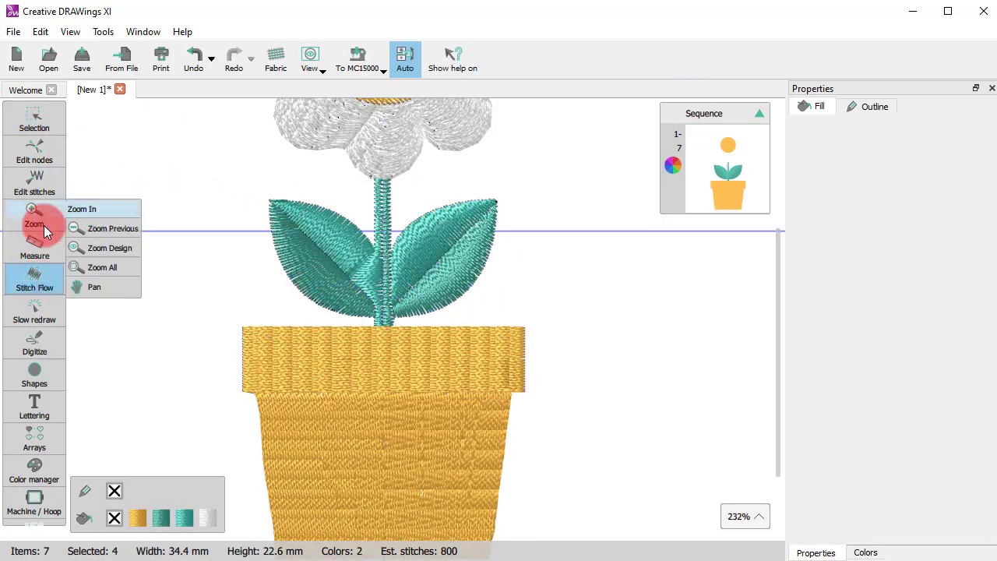
pyautogui.click(28, 275)
pyautogui.click(320, 253)
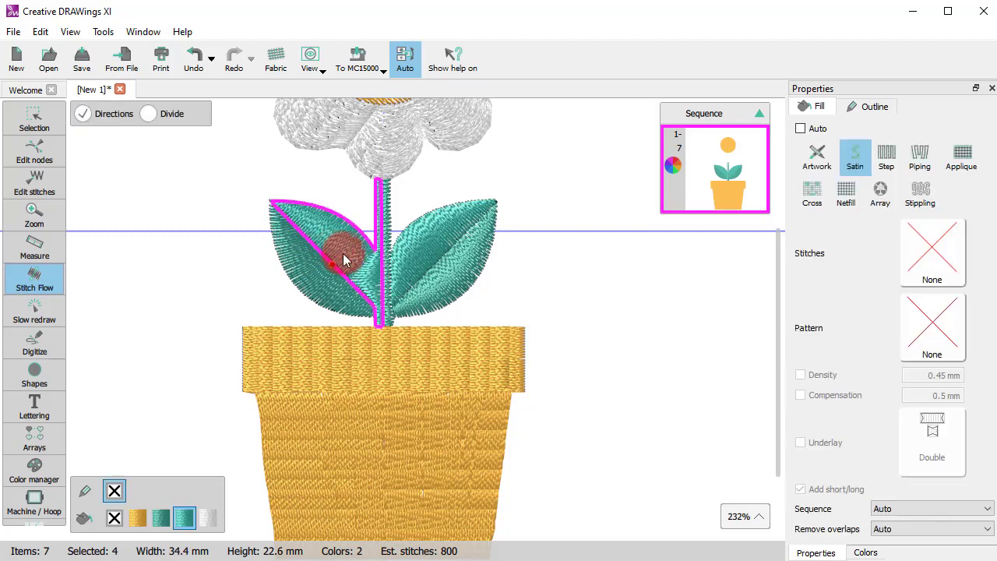
pyautogui.click(159, 115)
pyautogui.scroll(2, 314, 287)
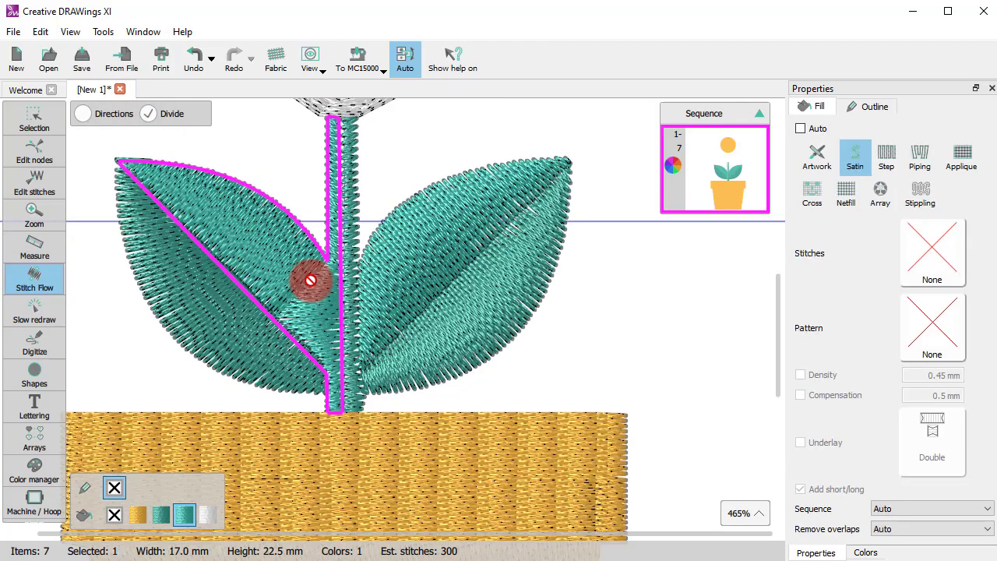
pyautogui.scroll(1, 325, 289)
pyautogui.moveTo(325, 289); pyautogui.dragTo(324, 388)
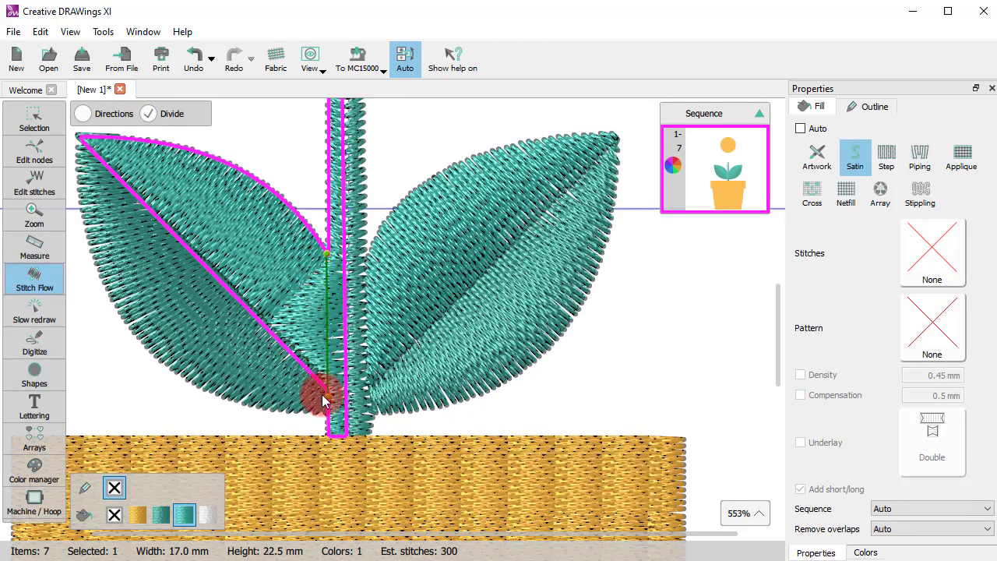